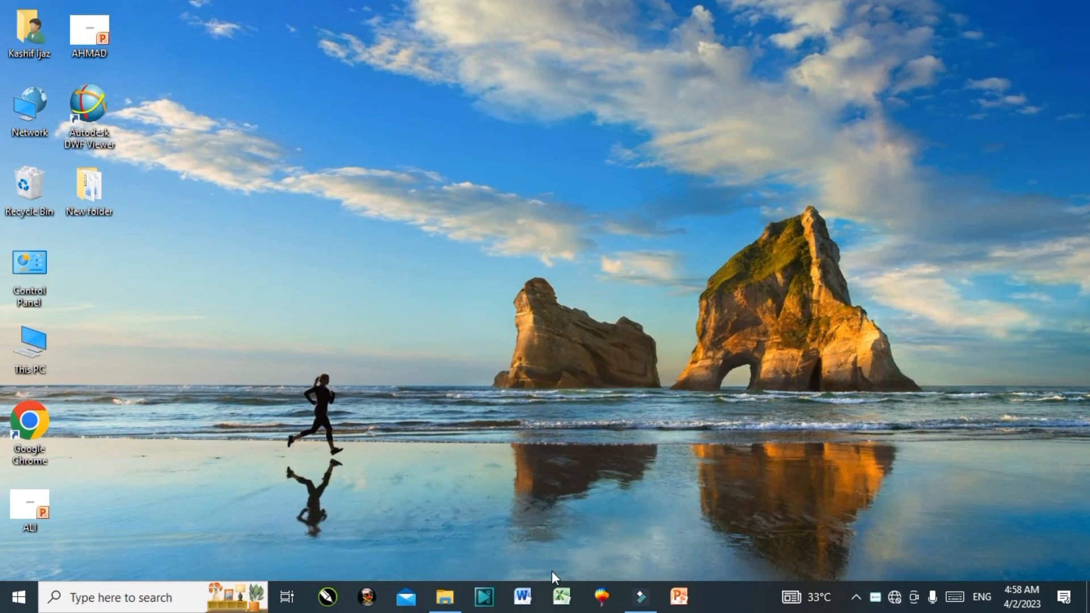
- Start Excel and open the workbook "sheet no 4" from New folder on the Desktop
click(554, 604)
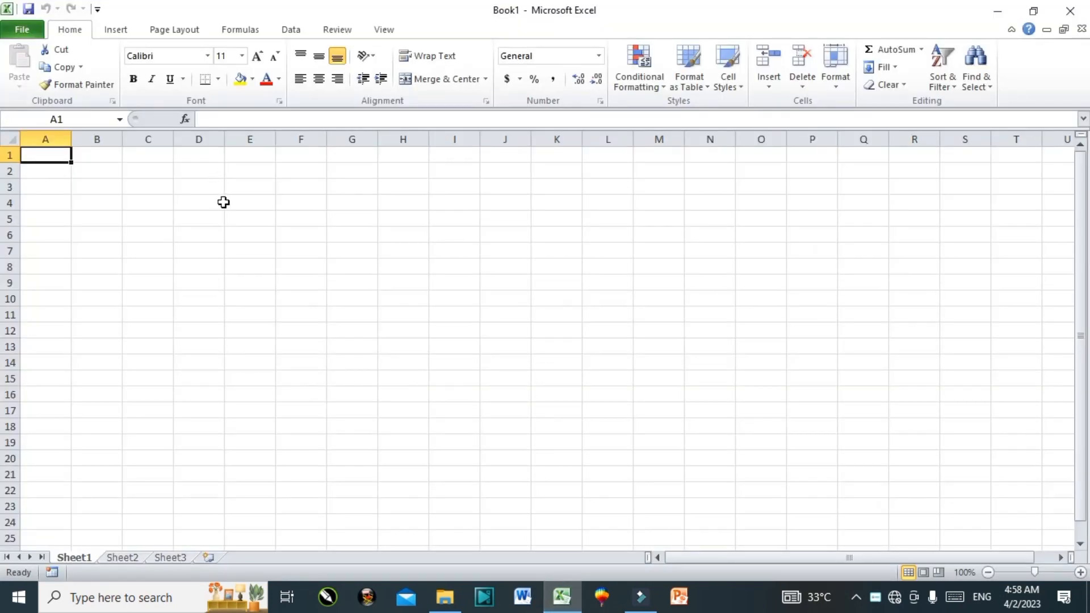
click(32, 29)
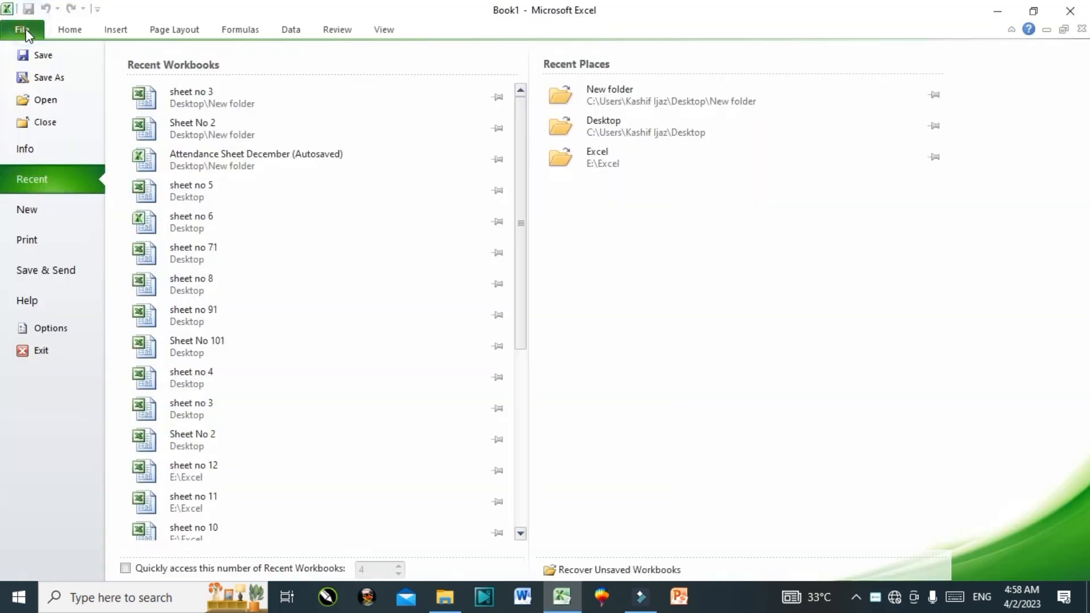
click(42, 102)
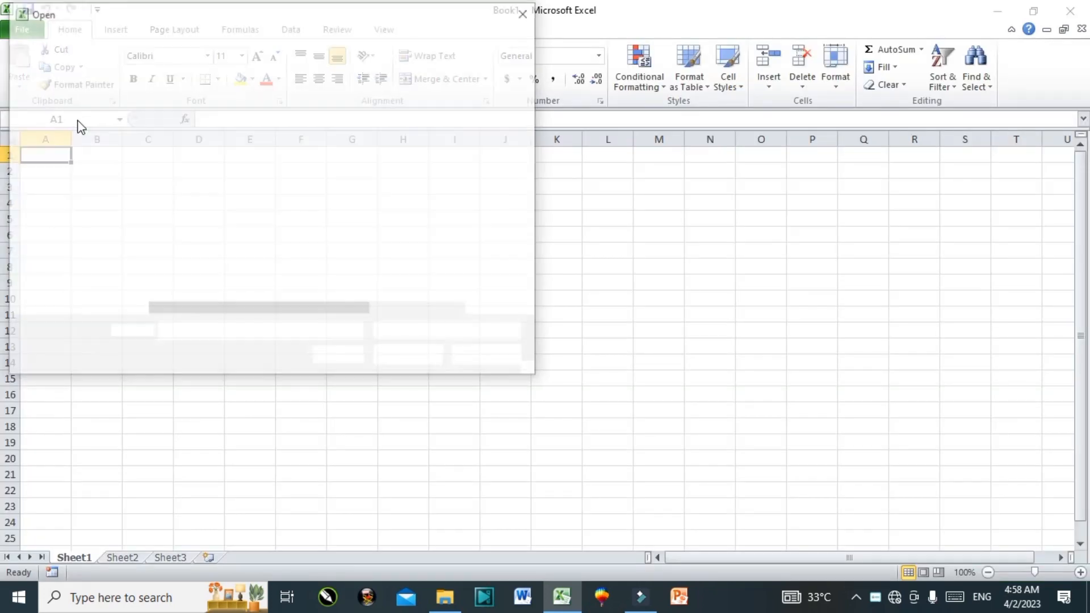
click(63, 137)
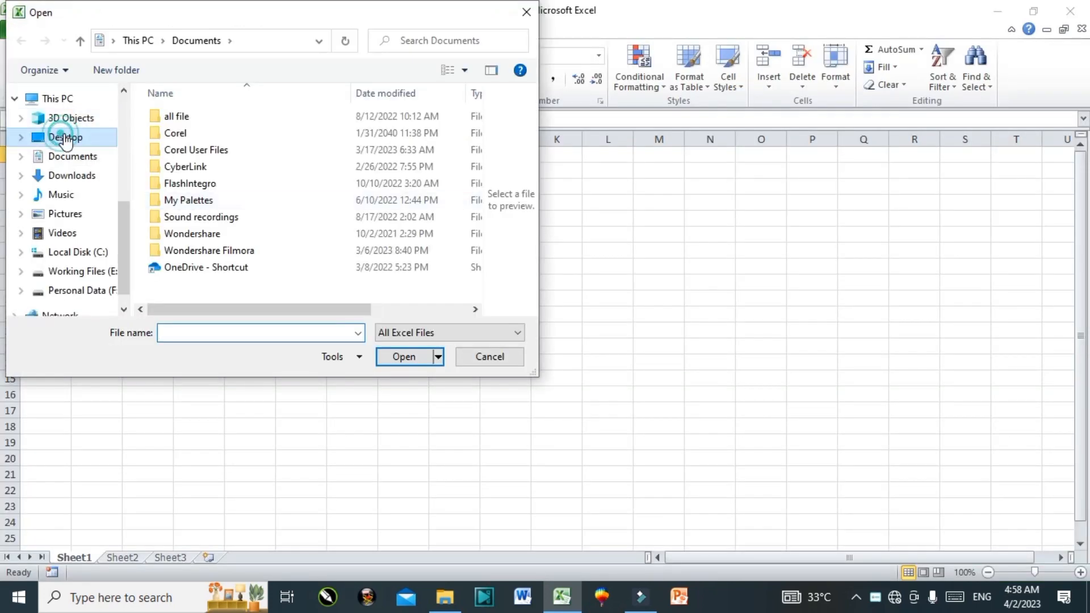
double_click(199, 127)
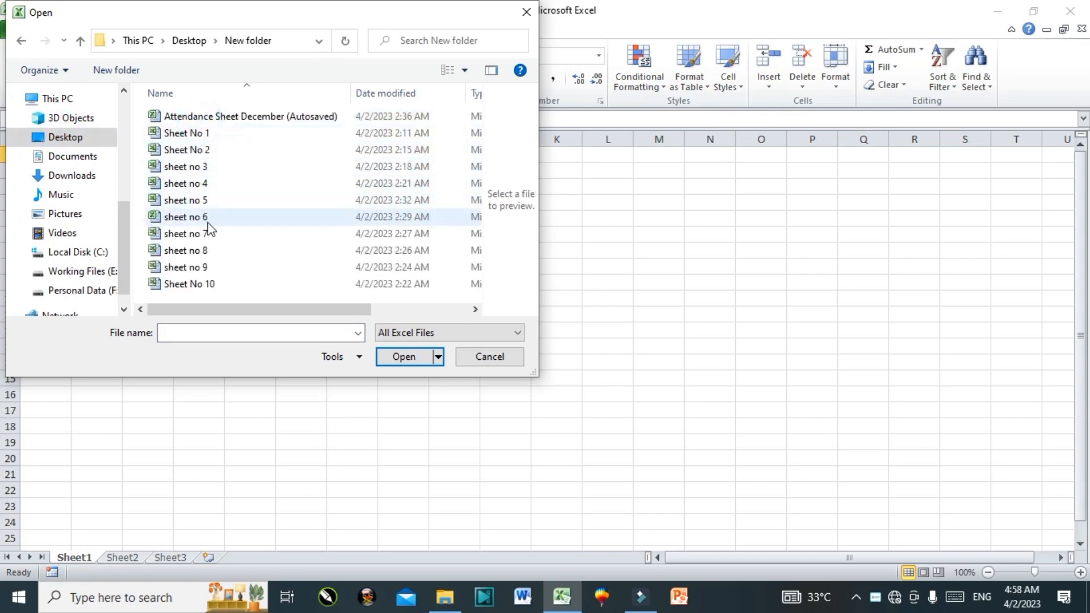
click(216, 183)
click(403, 356)
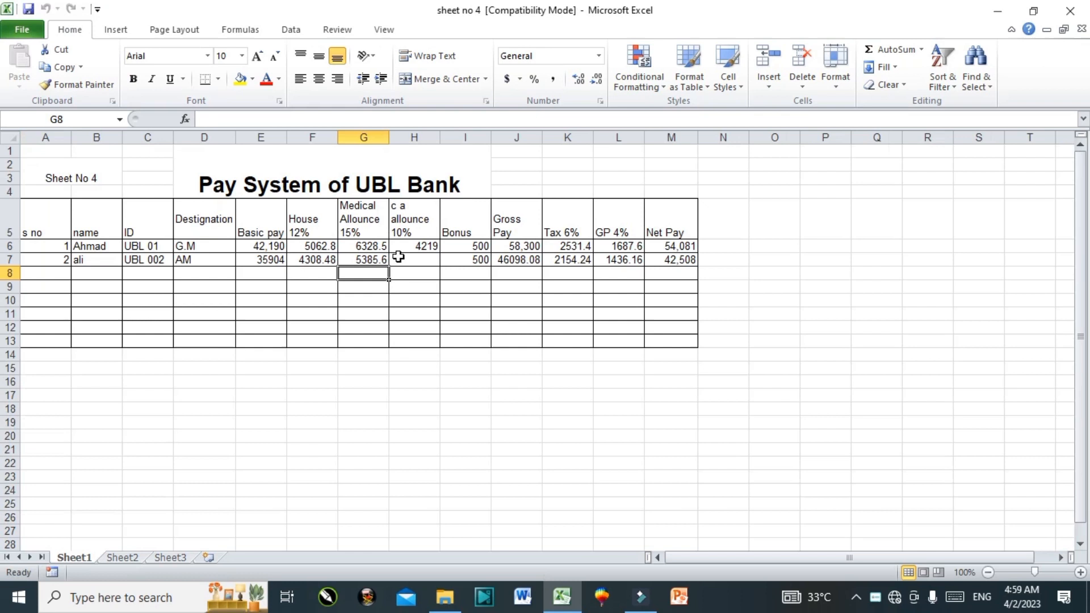
- Examine the pay sheet's title, column headings, employee rows and the GP 4% formula
click(376, 188)
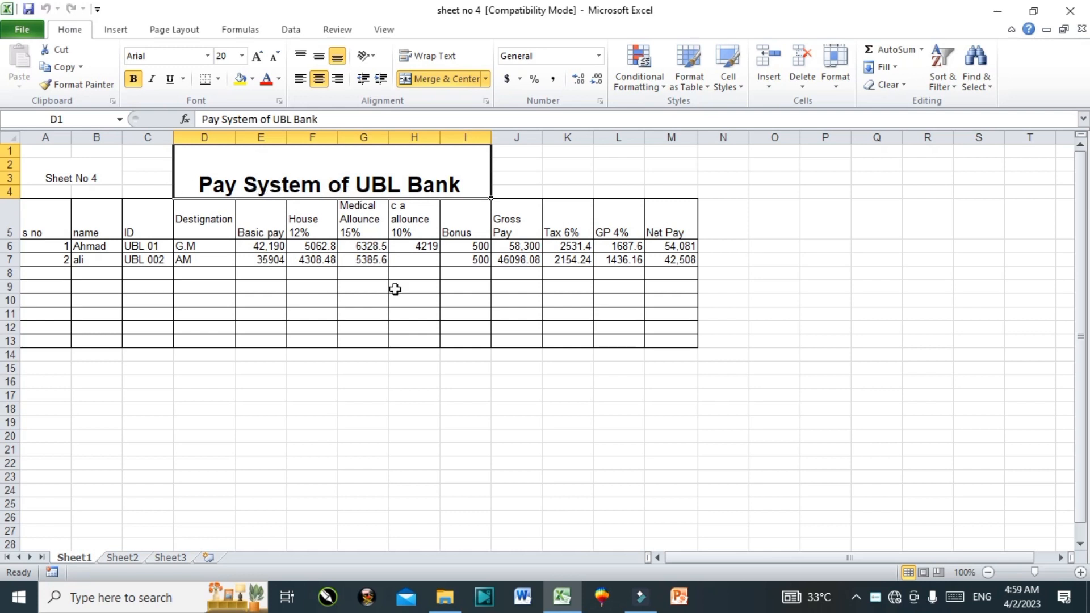
click(447, 313)
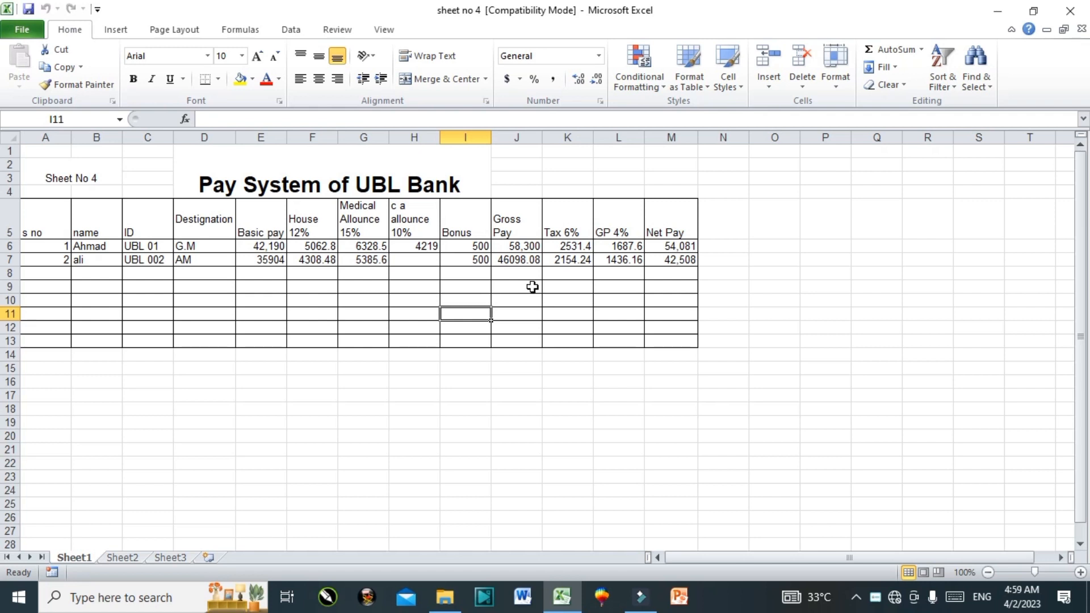
click(102, 163)
drag(264, 227, 671, 338)
click(65, 263)
click(233, 225)
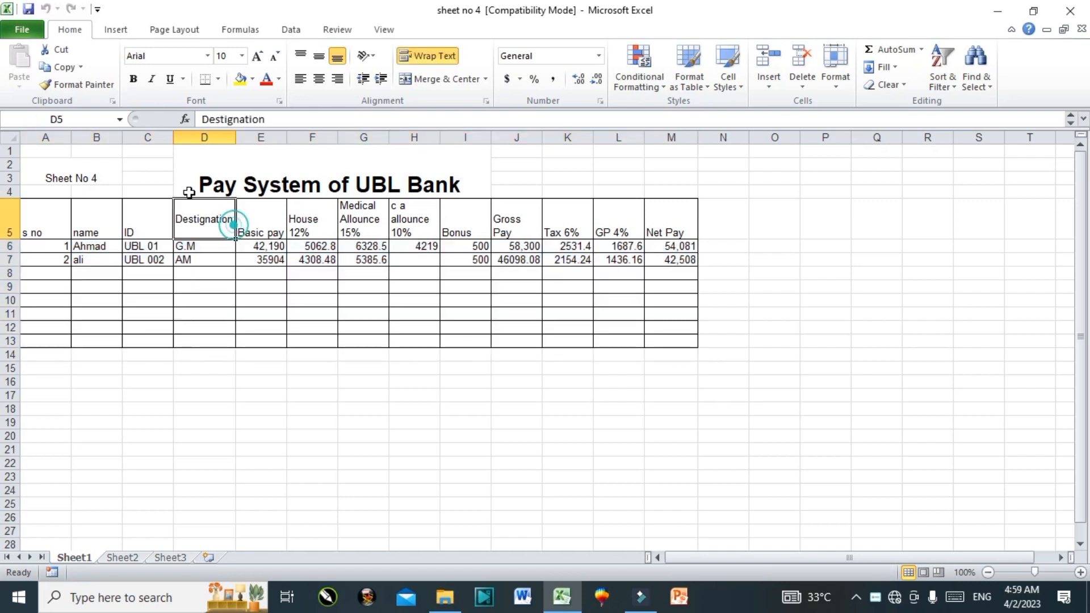
drag(44, 148, 655, 340)
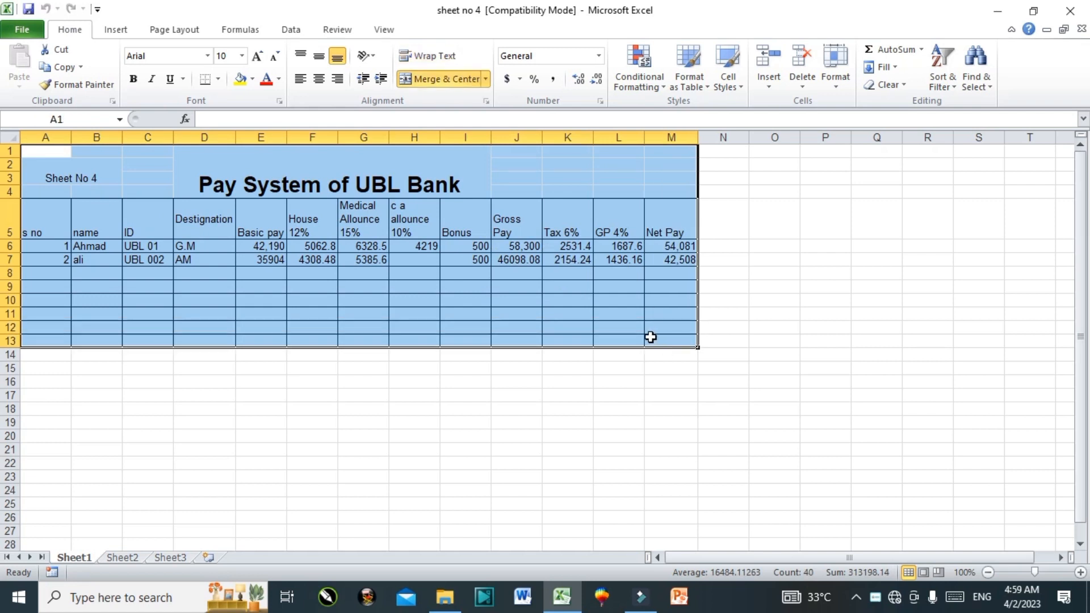
click(657, 287)
drag(622, 260, 636, 307)
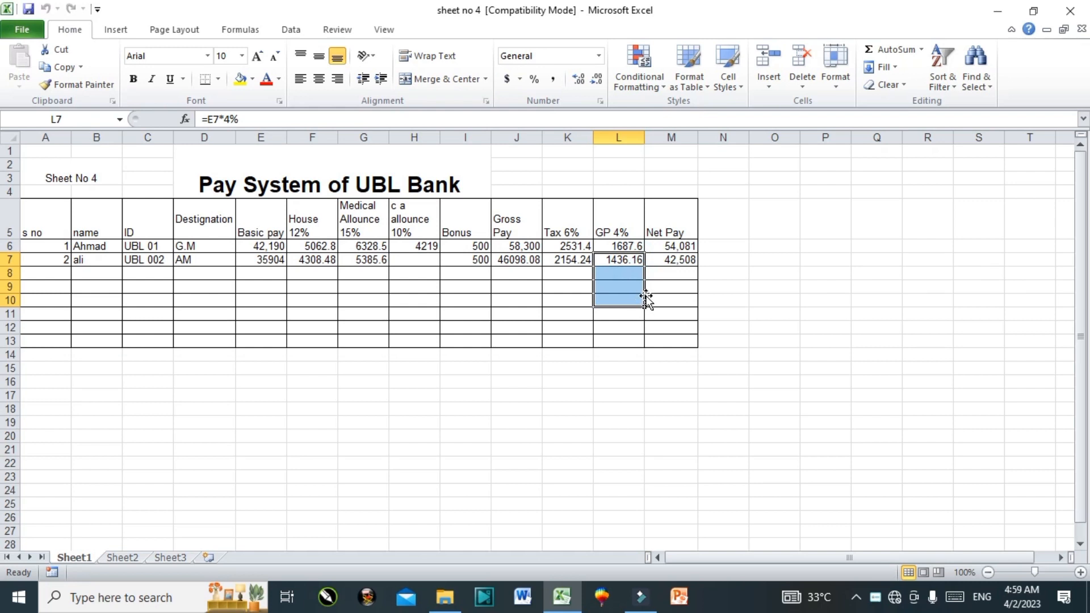
click(640, 260)
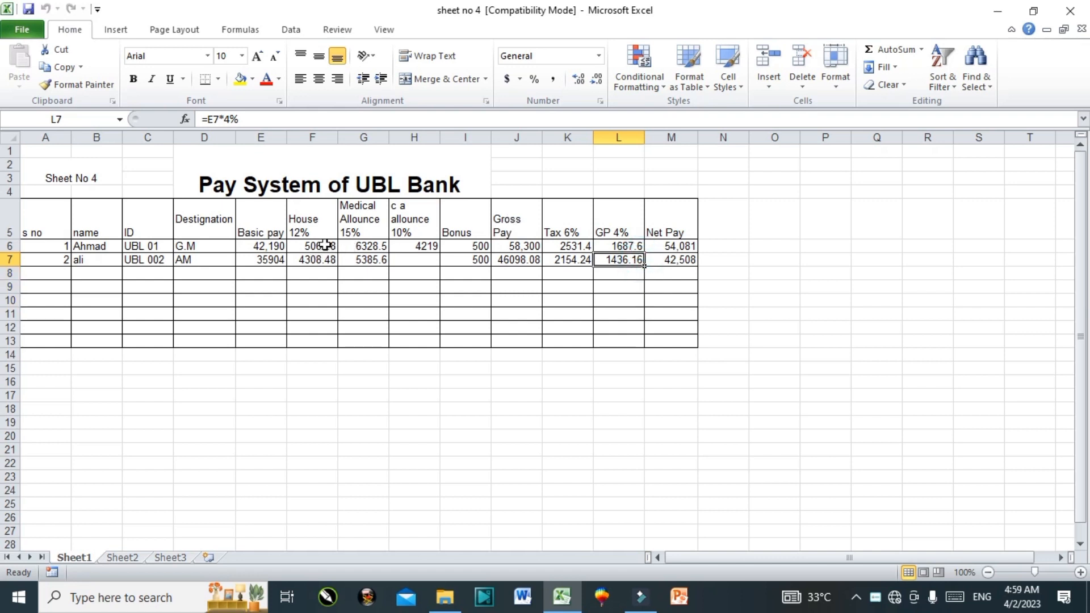
drag(54, 161, 487, 187)
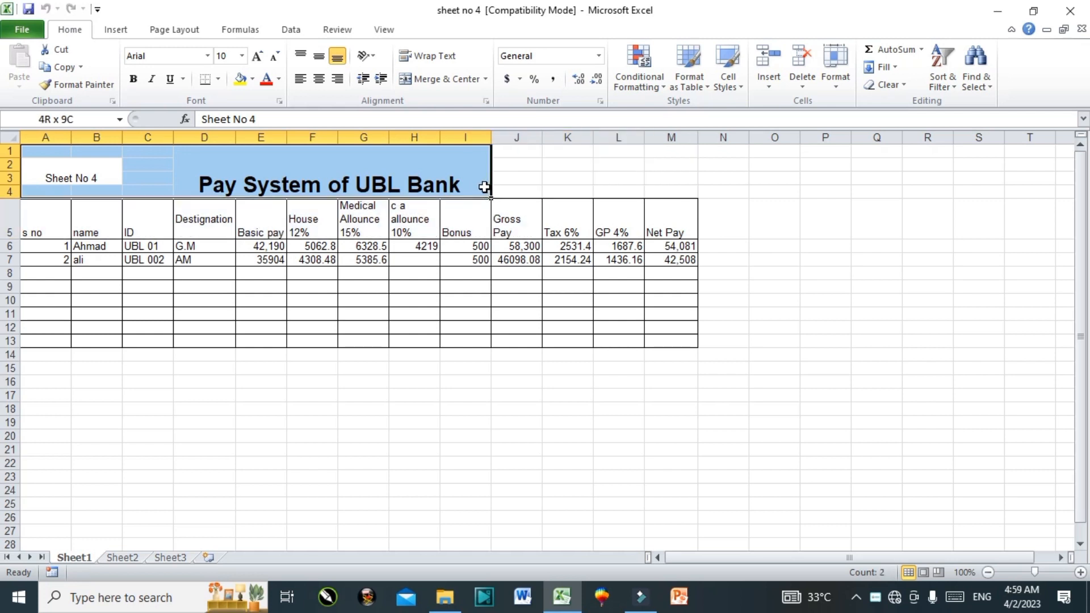
drag(484, 187, 482, 182)
click(94, 220)
drag(46, 219, 270, 332)
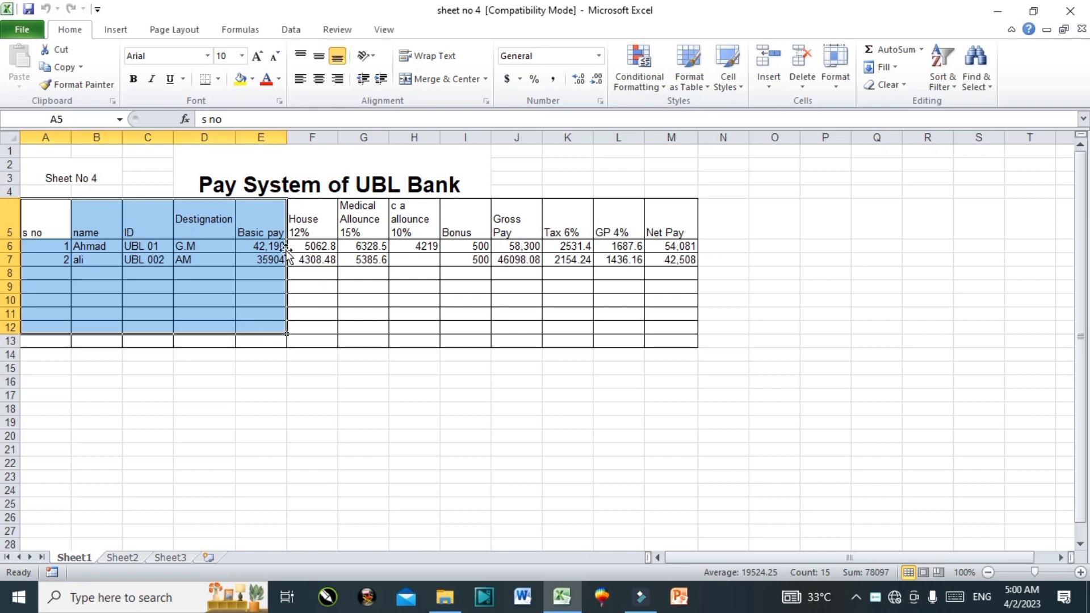
- Inspect the House 12% formula in F6, and clear the allowance, deduction and pay entries in F6:M7
click(301, 236)
double_click(314, 246)
drag(334, 247, 479, 249)
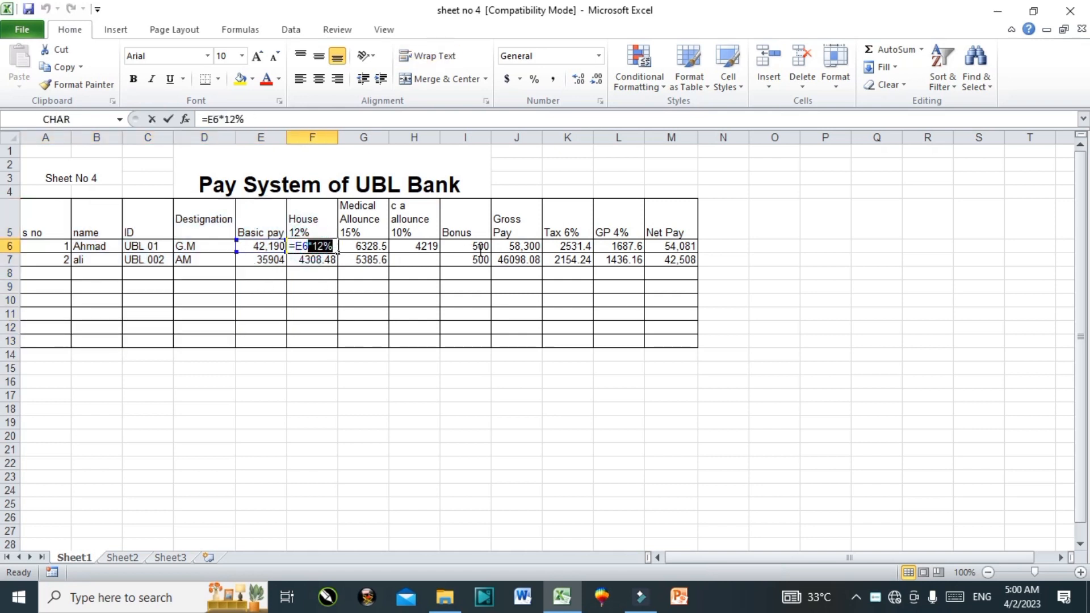
key(Escape)
drag(317, 247, 687, 260)
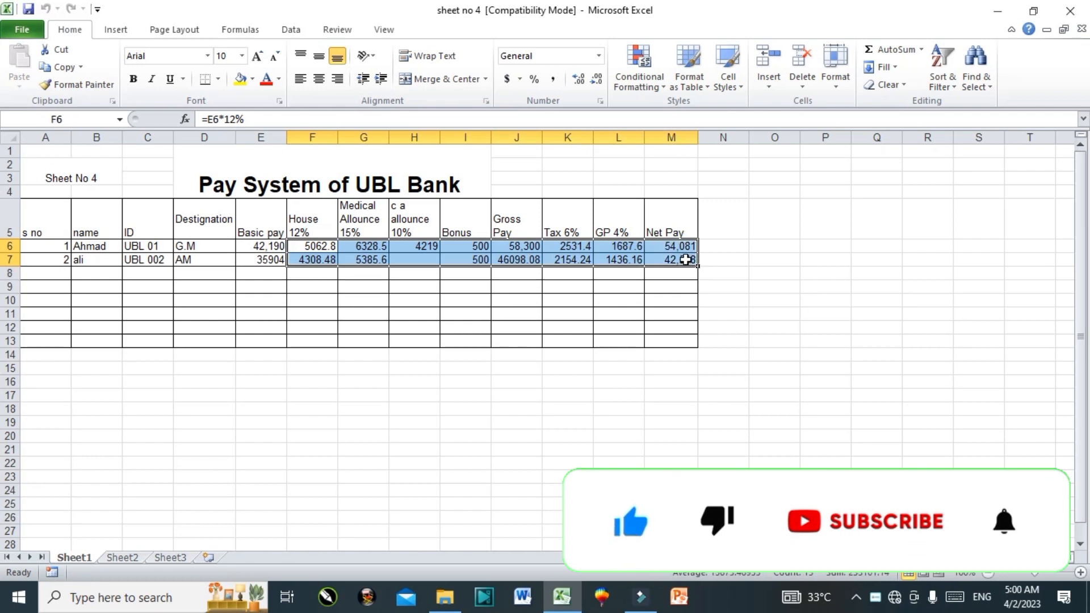
key(Delete)
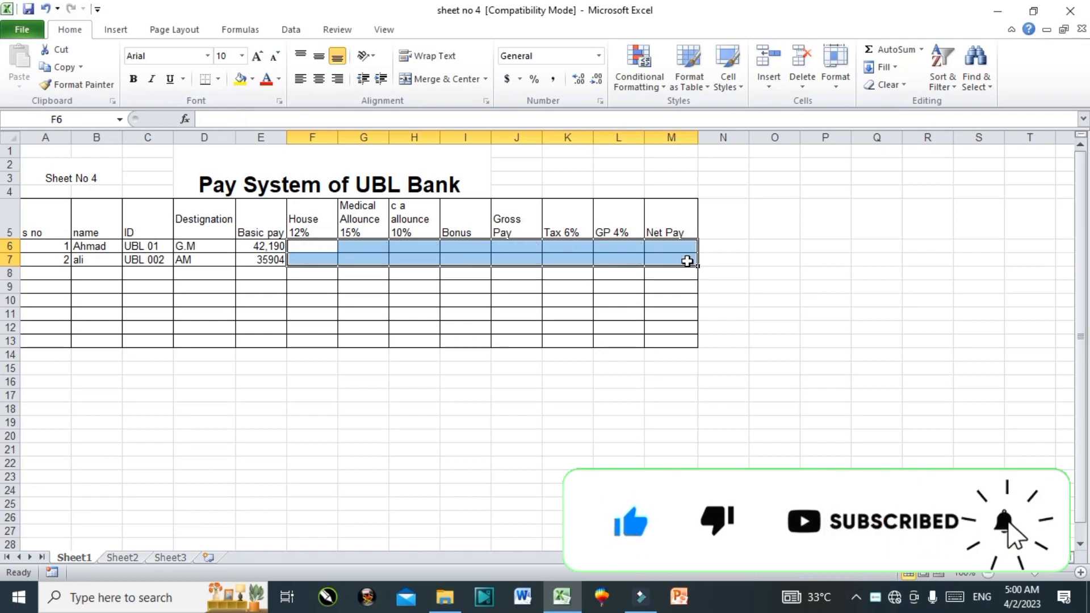
- Add 500 on a second line of the Bonus heading in I5
click(475, 232)
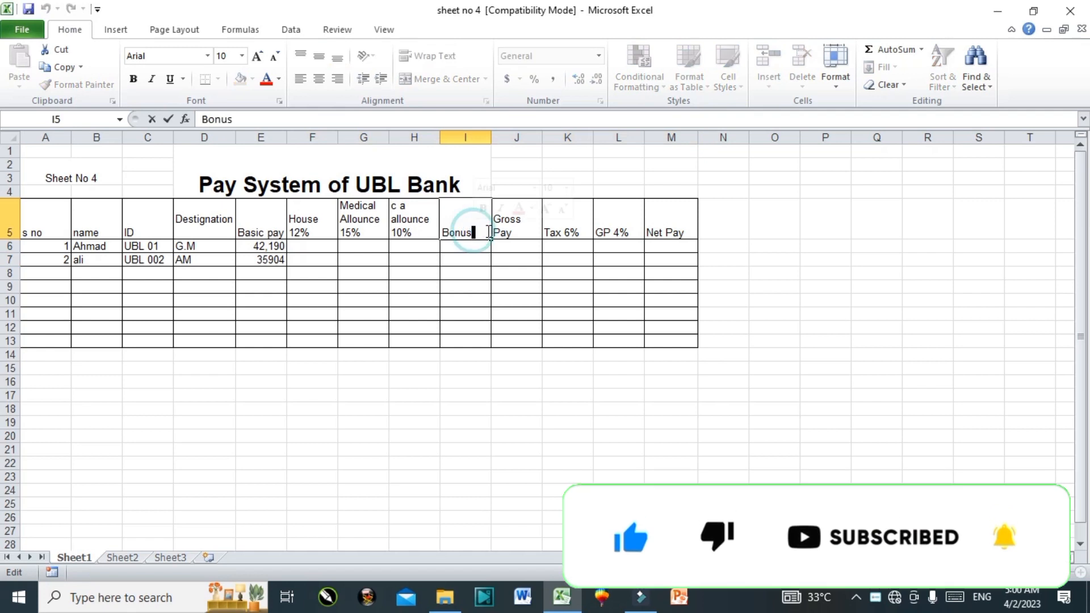
double_click(475, 232)
key(alt+Return)
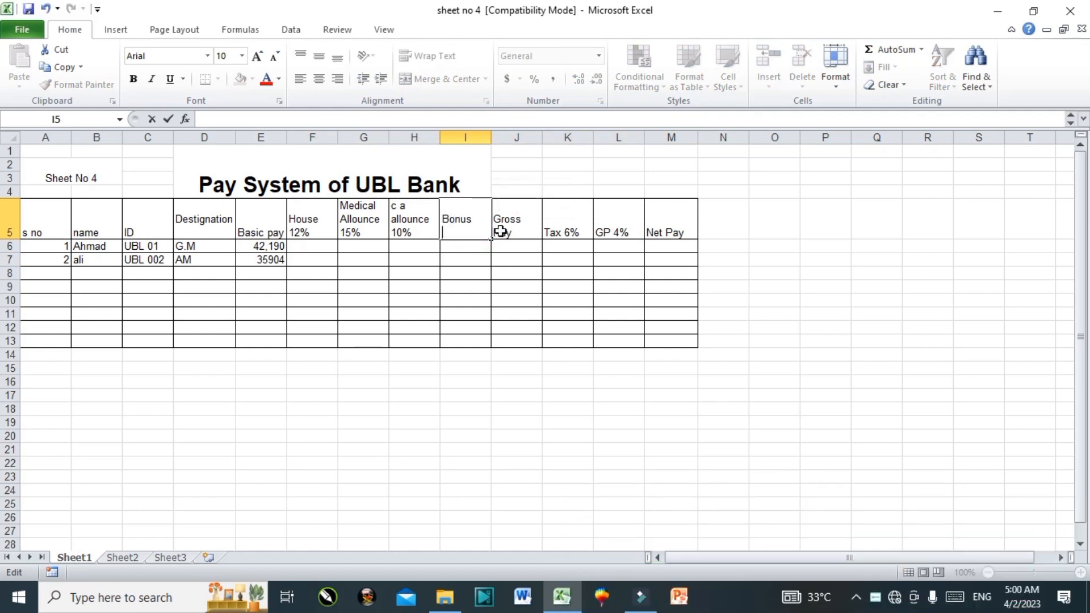
text(500)
key(Return)
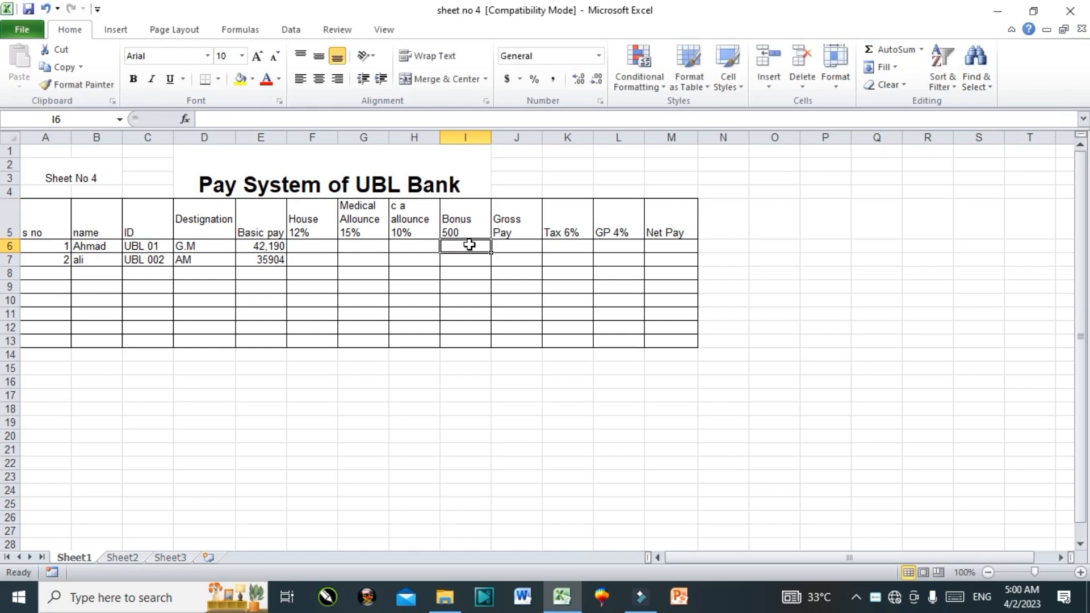
- Calculate the first employee's House allowance in F6 with the formula =E6*12%
click(325, 245)
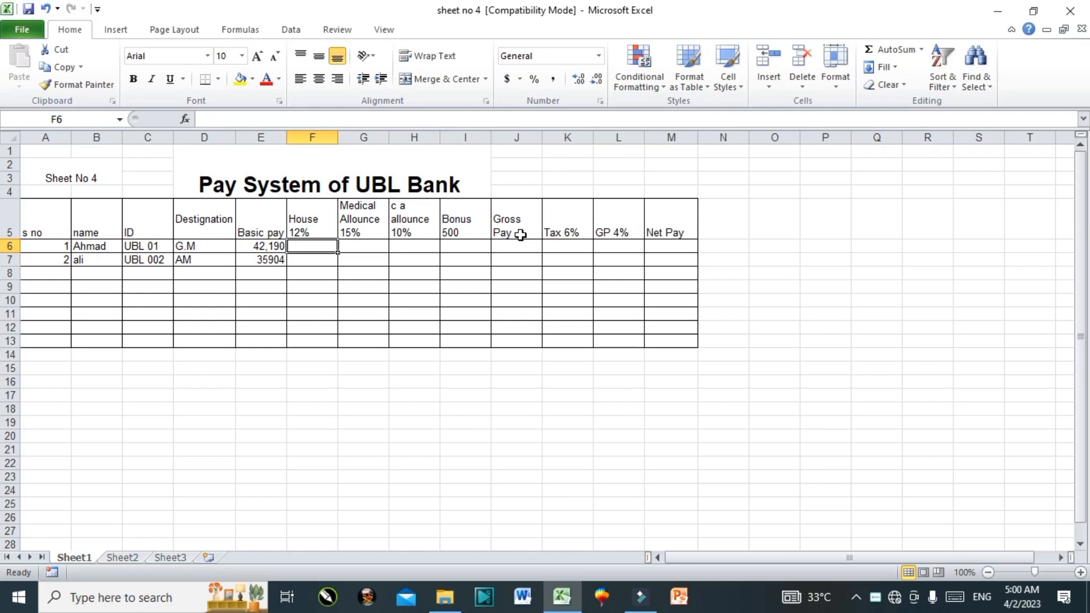
click(274, 246)
click(315, 243)
text(=)
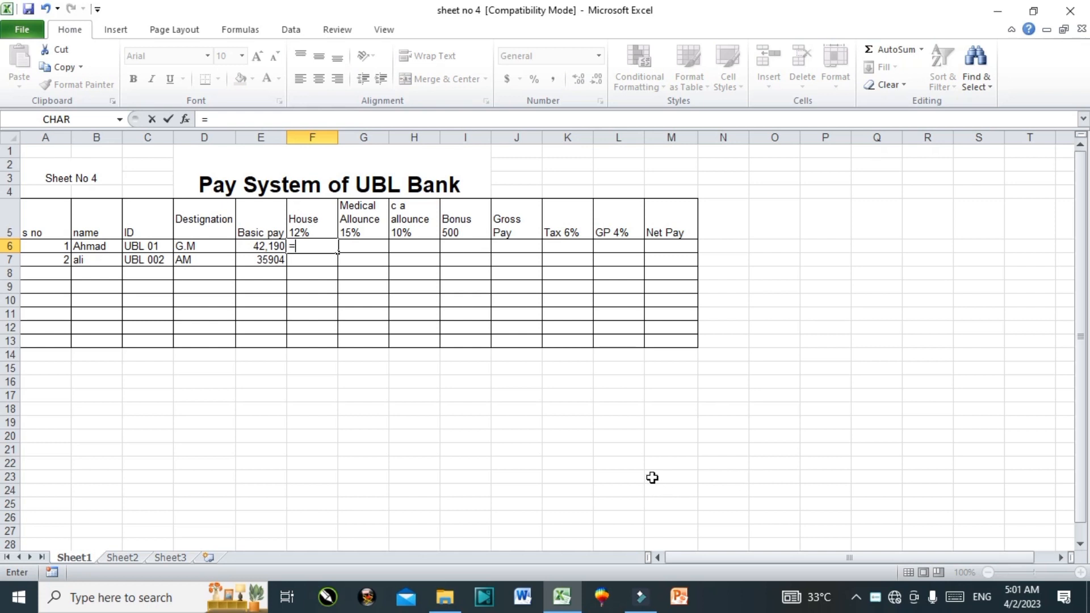
click(254, 248)
text(*12%)
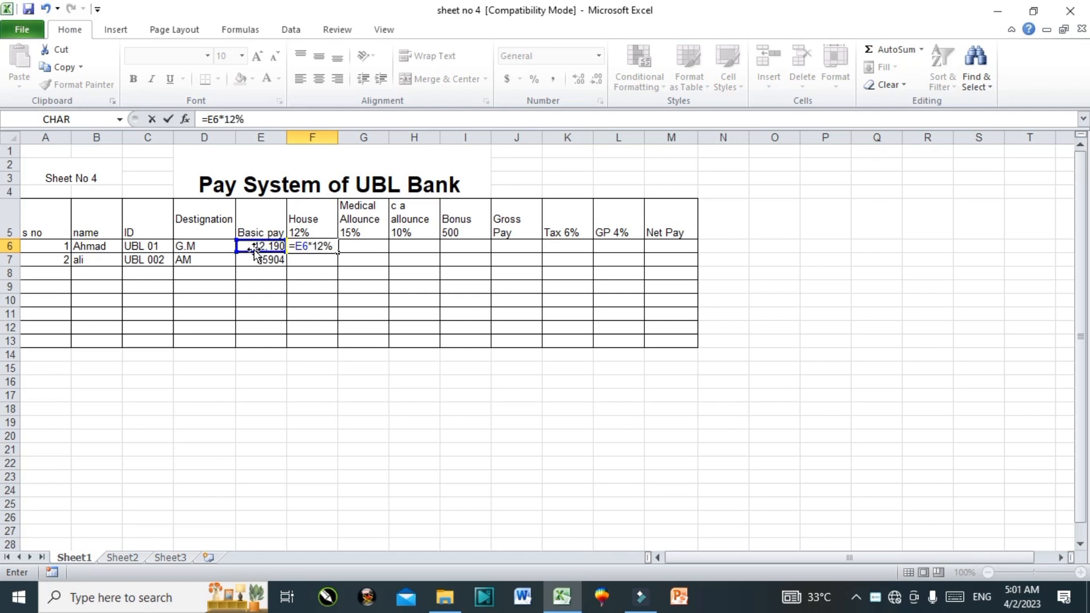
key(Return)
- Calculate the first employee's Medical allowance in G6 with the formula =E6*15%
key(Right)
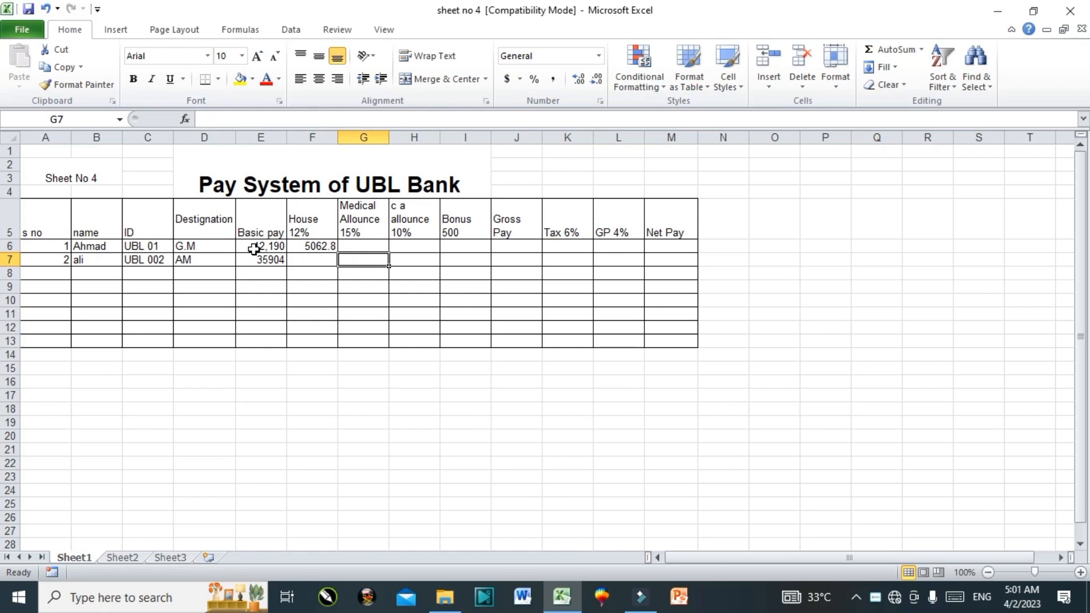
key(Up)
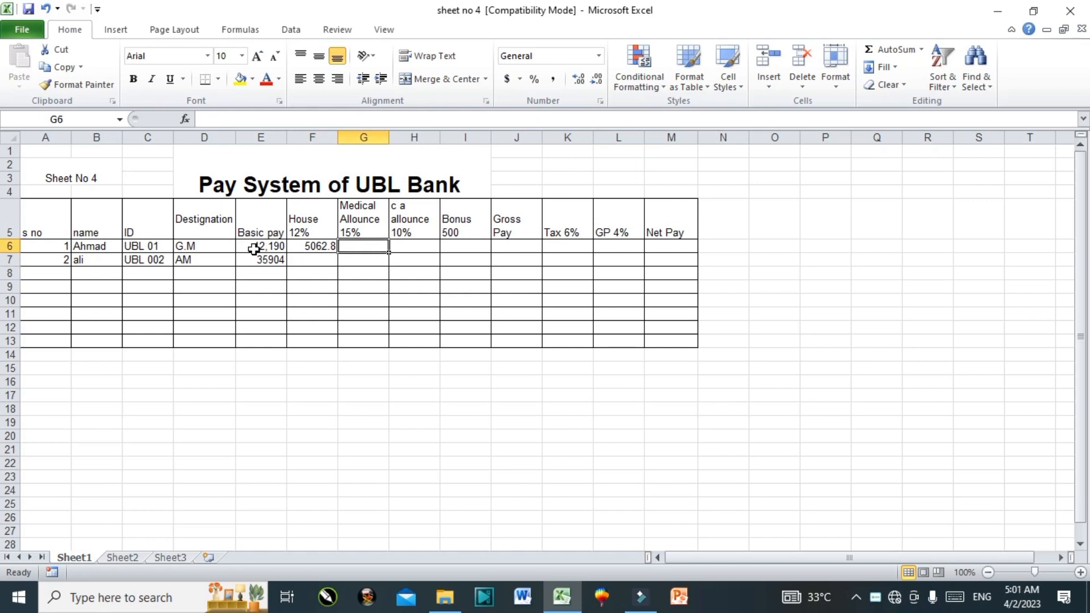
text(=)
click(253, 249)
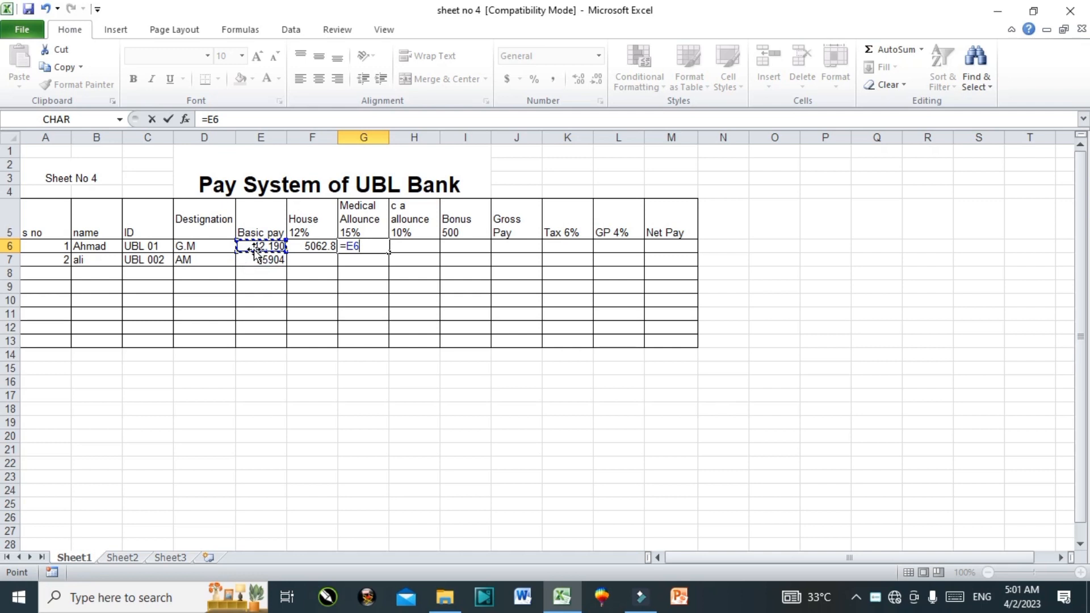
text(*)
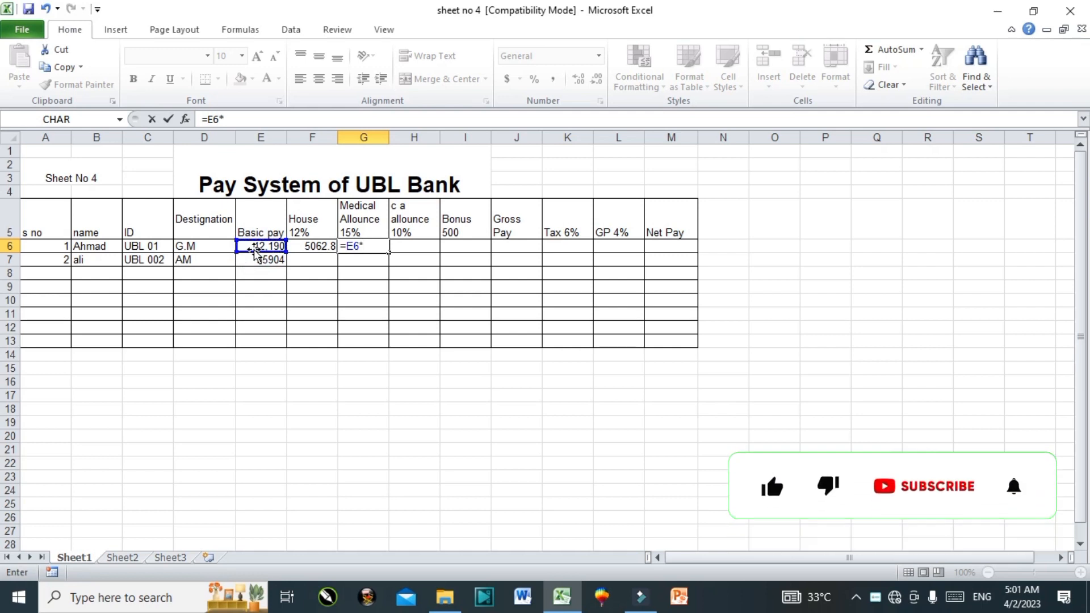
text(15%)
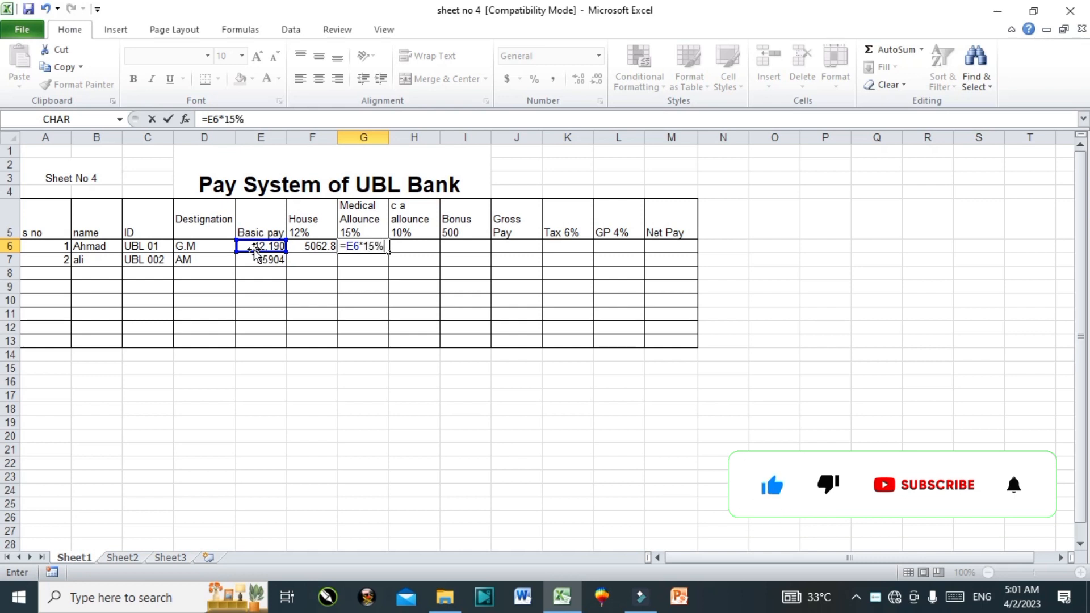
key(Return)
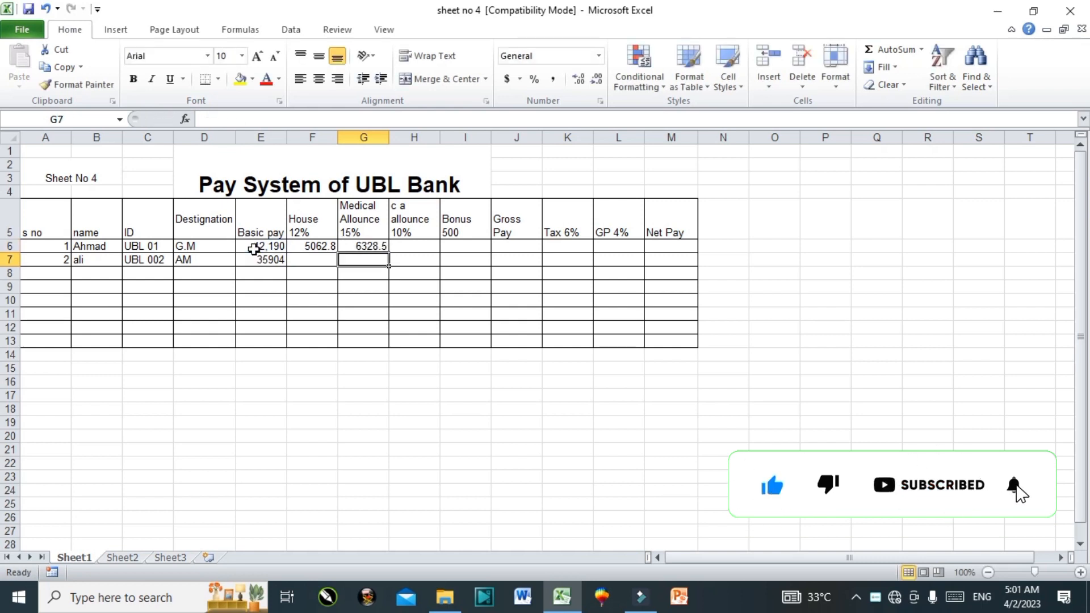
- Calculate the first employee's "c a" allowance in H6 with the formula =E6*10%
click(427, 247)
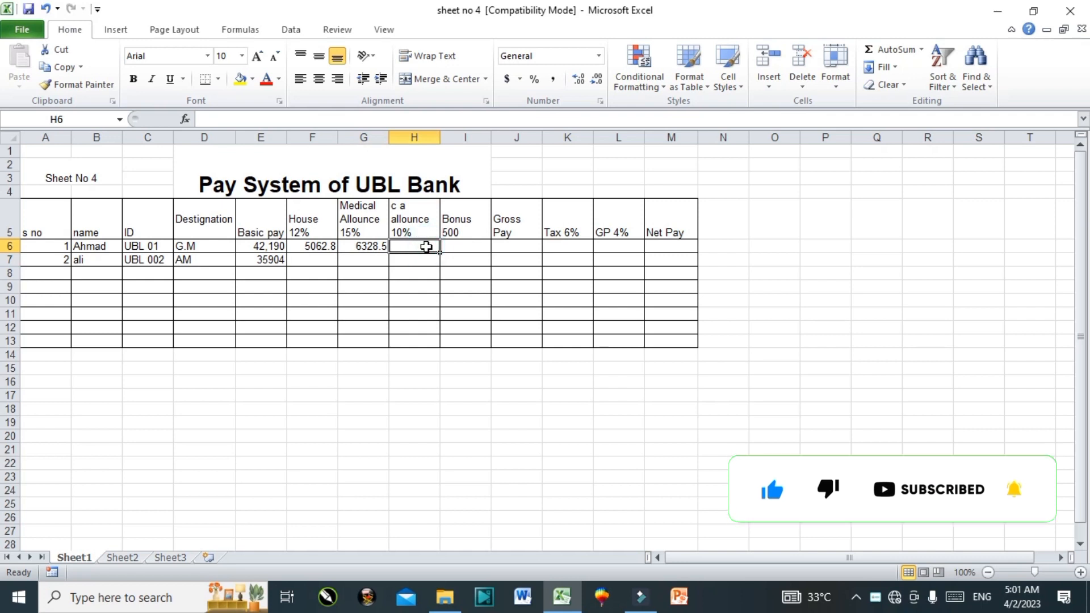
text(=)
click(261, 246)
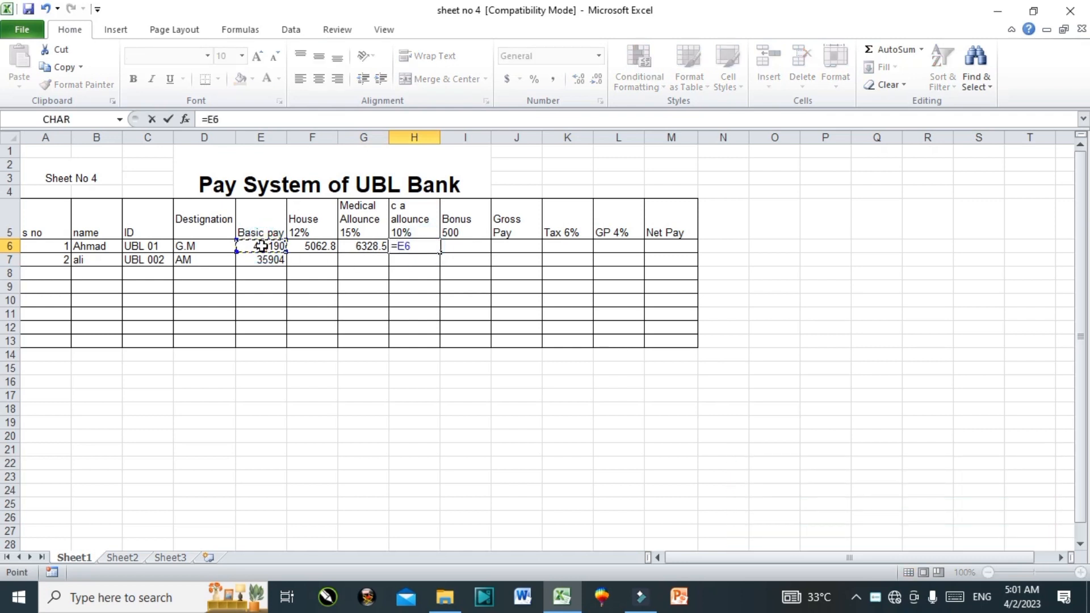
text(*10%)
key(Return)
key(End)
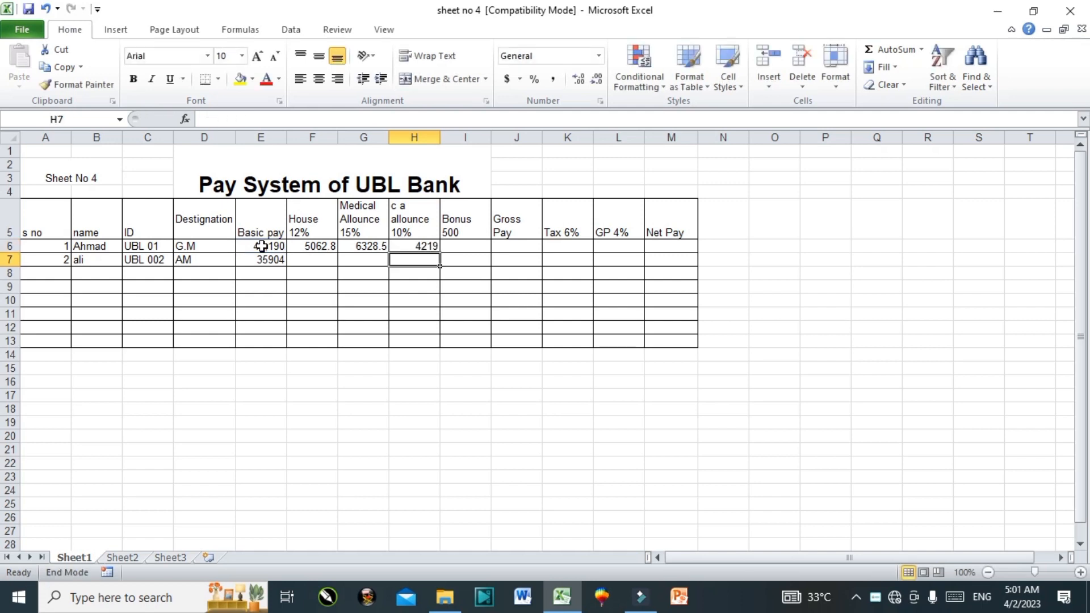
- Enter 500 as the first employee's bonus in I6
click(480, 248)
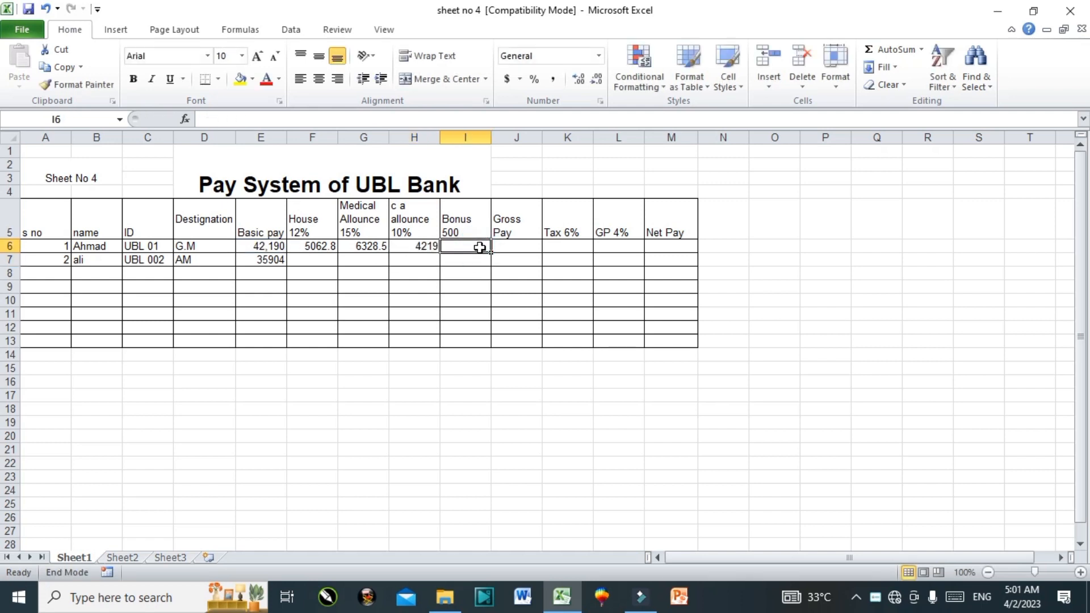
text(500)
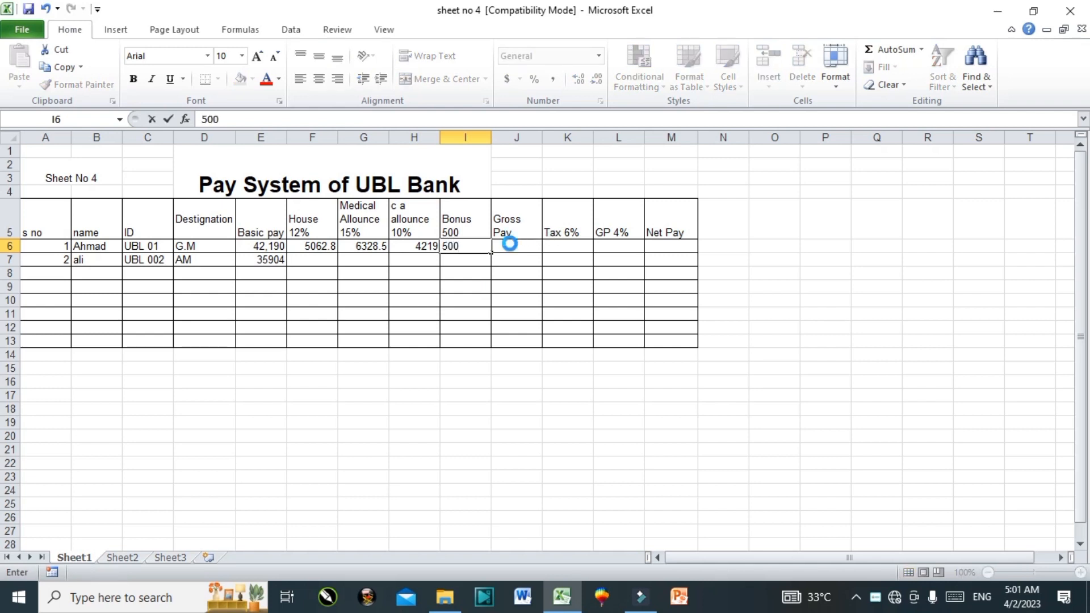
click(508, 243)
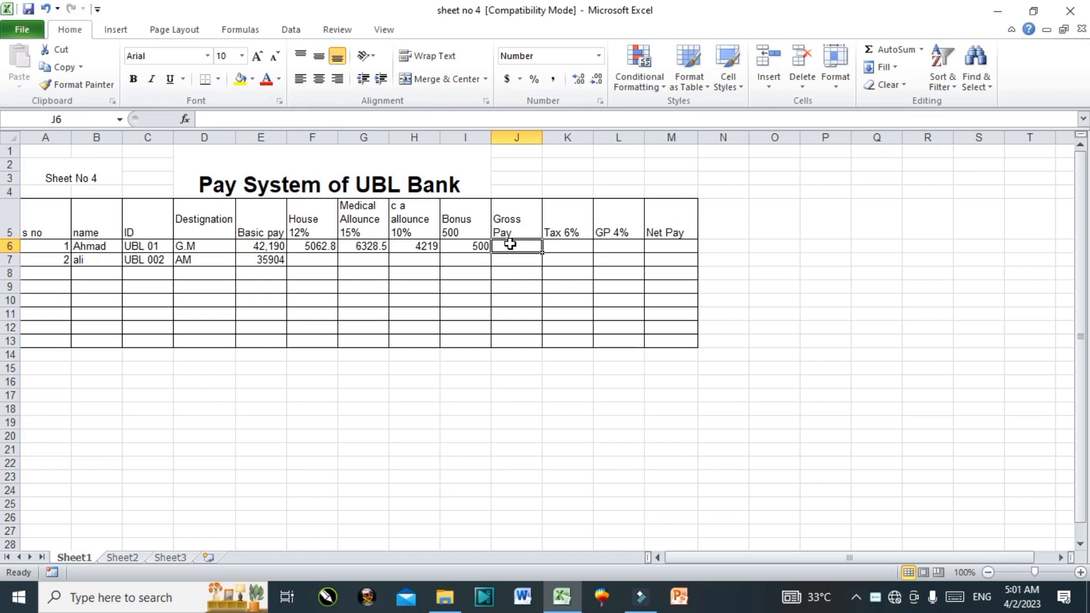
- Calculate the first employee's Gross Pay in J6 with the formula =SUM(E6:I6)
text(=)
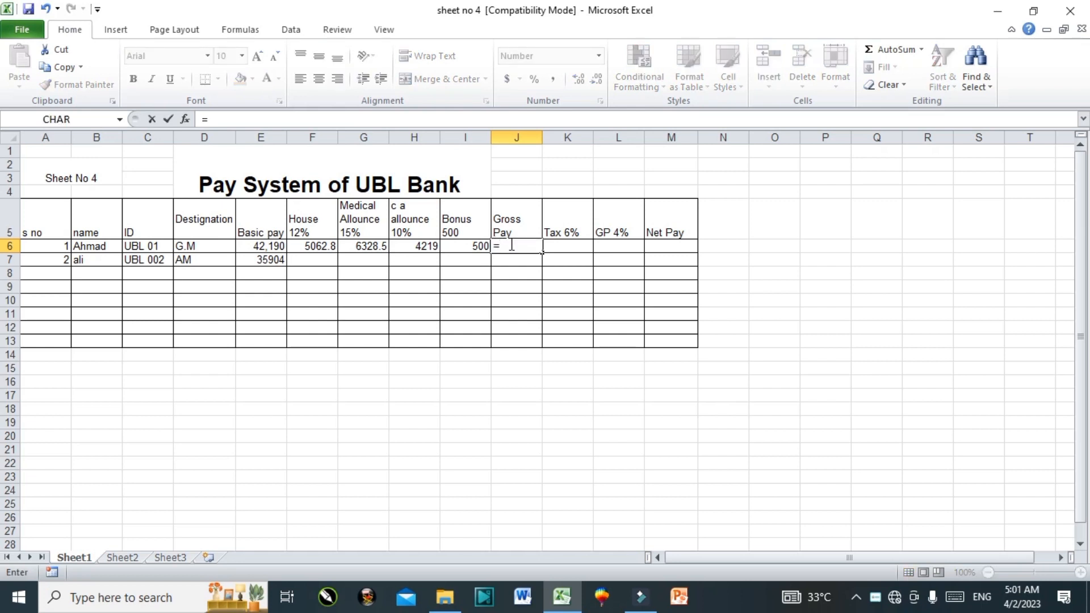
text(su)
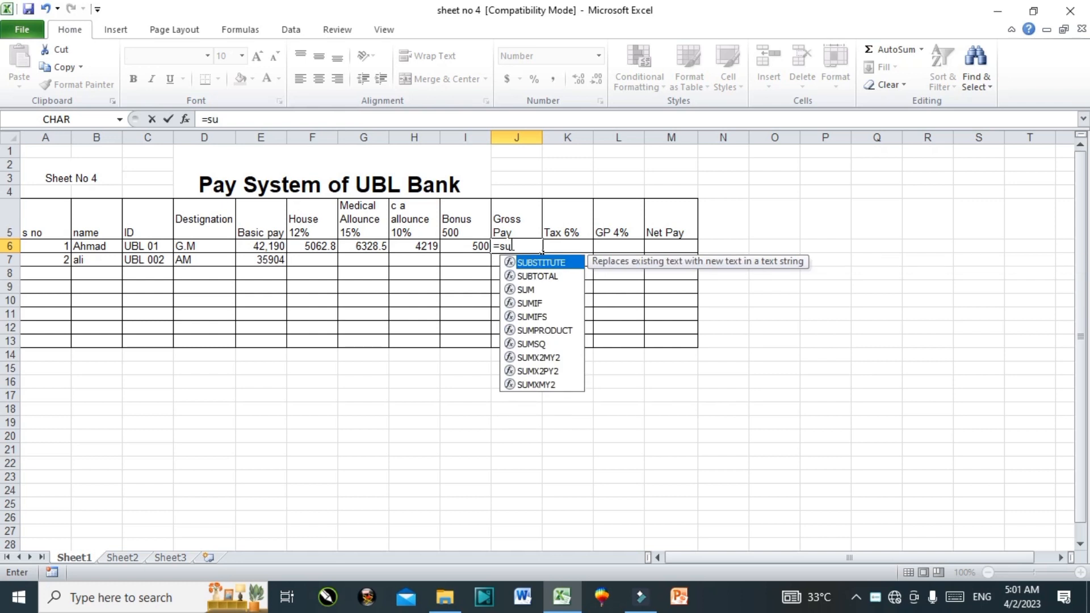
text(m()
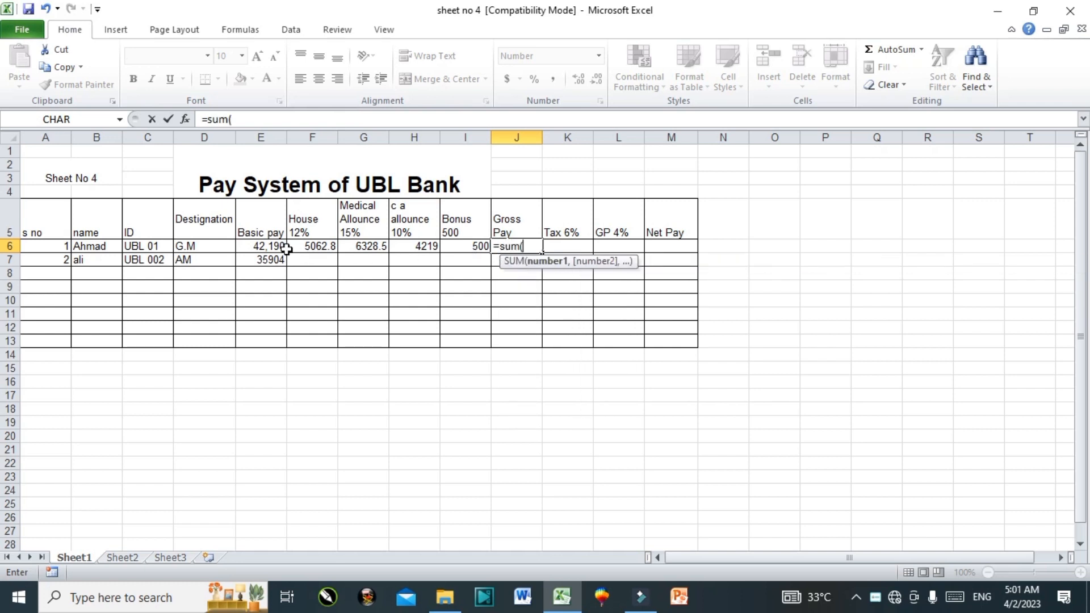
drag(262, 246, 469, 245)
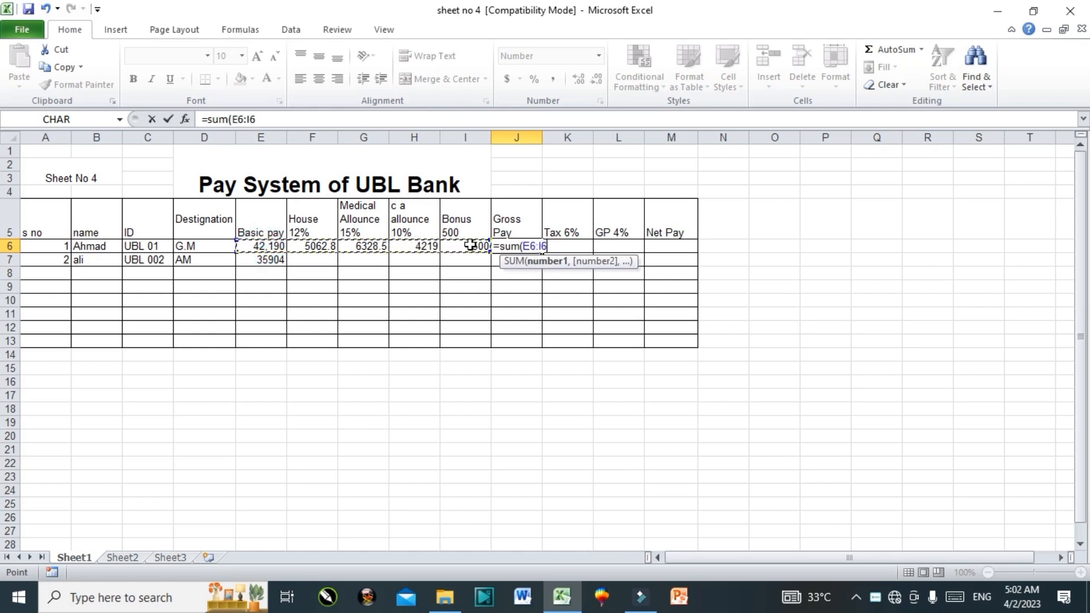
key(Return)
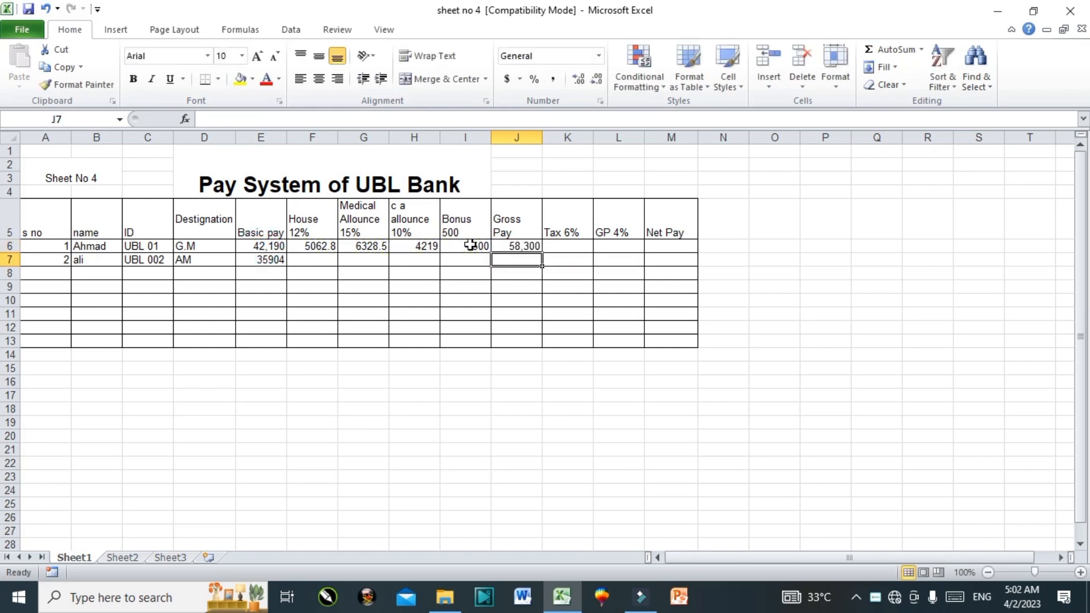
click(528, 246)
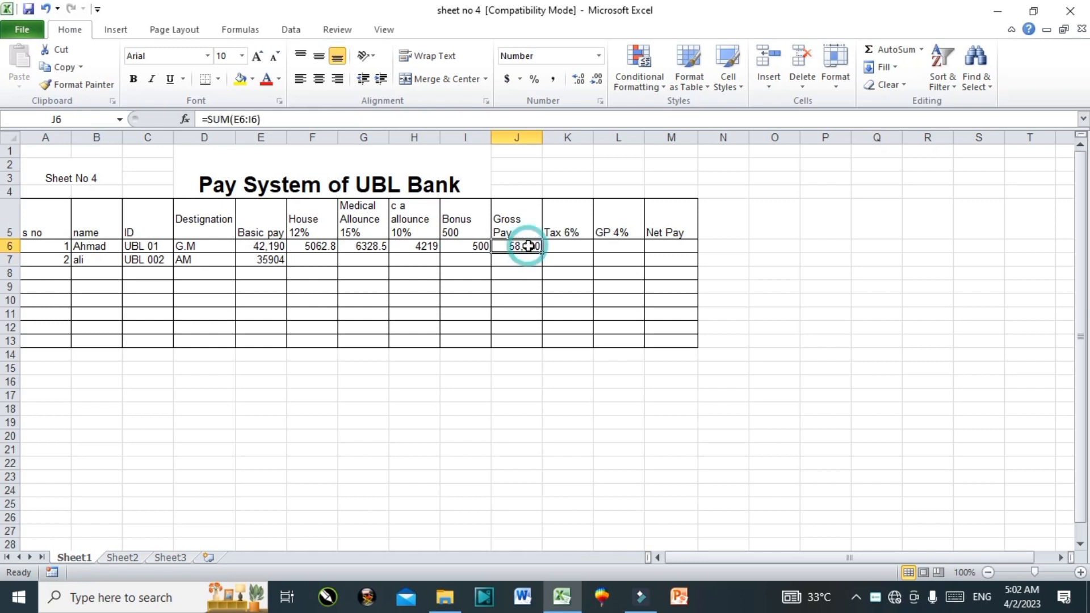
- Calculate the first employee's Tax deduction in K6 with the formula =E6*6%
click(566, 244)
text(=)
click(258, 249)
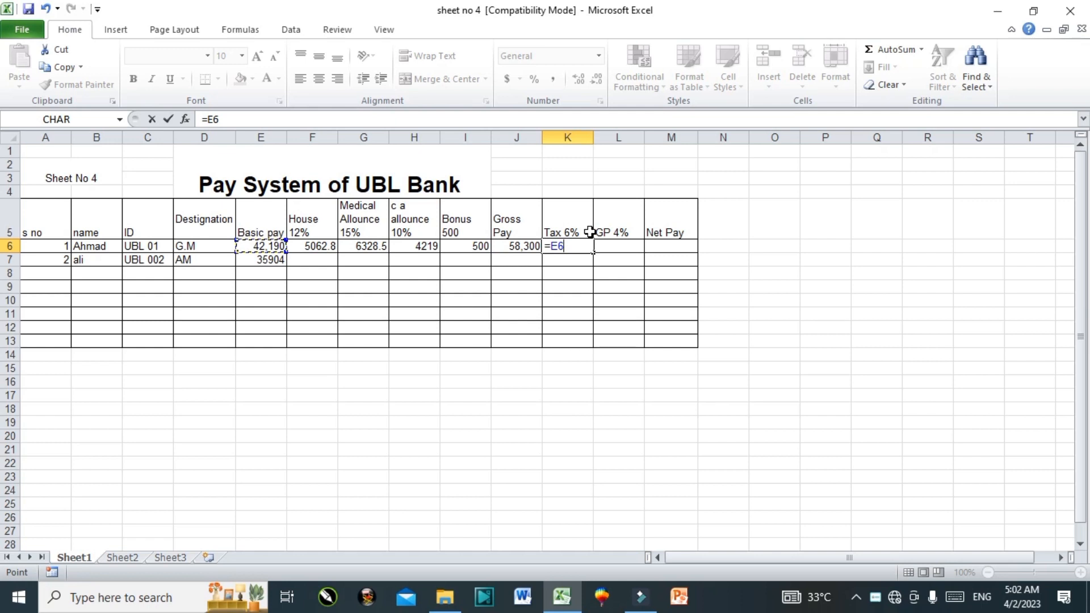
text(*)
key(Return)
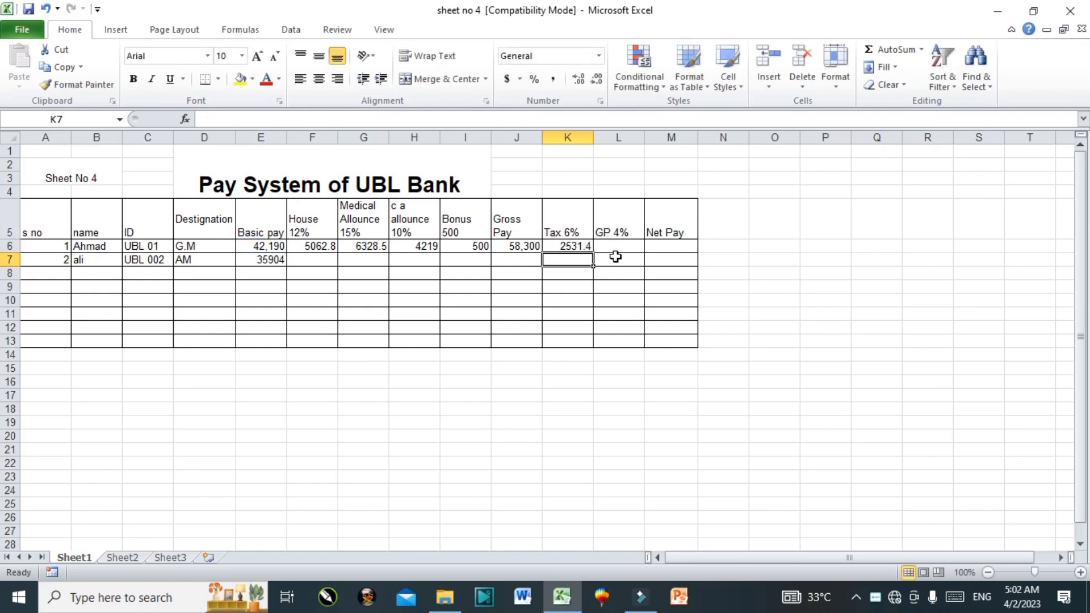
- Calculate the first employee's GP deduction in L6 with the formula =E6*4%
click(623, 250)
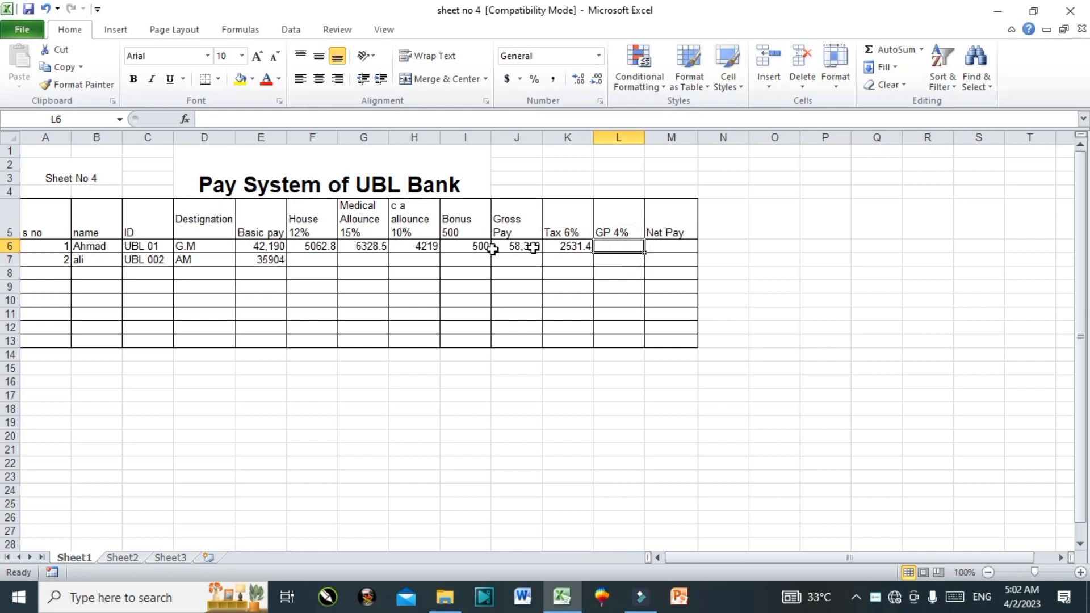
text(=)
click(265, 246)
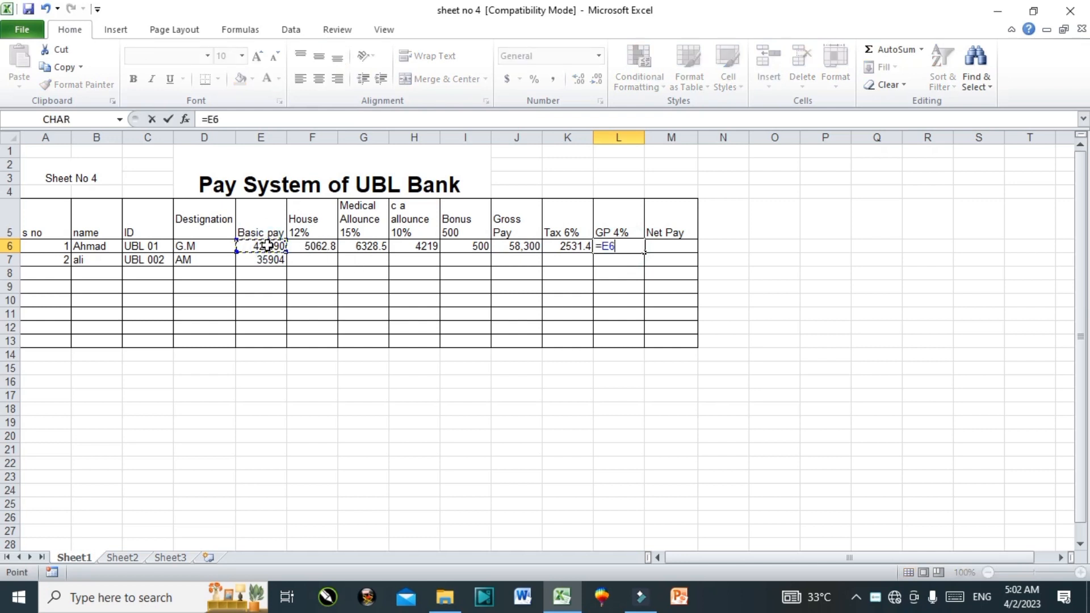
text(*)
key(Return)
- Calculate the first employee's Net Pay in M6 with the formula =J6-K6-L6
click(671, 245)
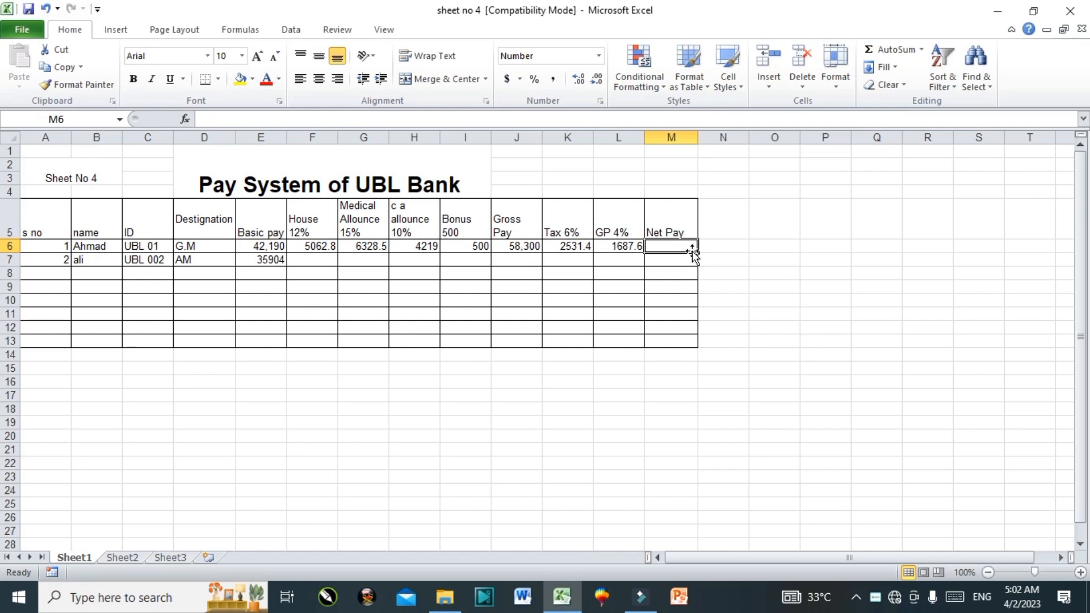
text(=)
click(518, 246)
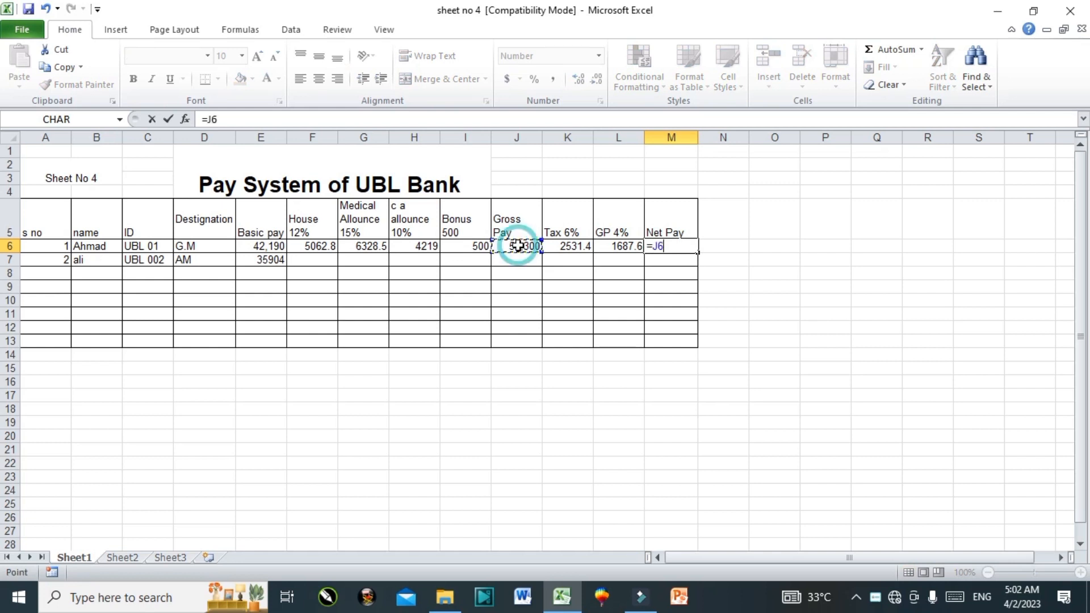
text(-)
click(562, 249)
text(-)
click(618, 247)
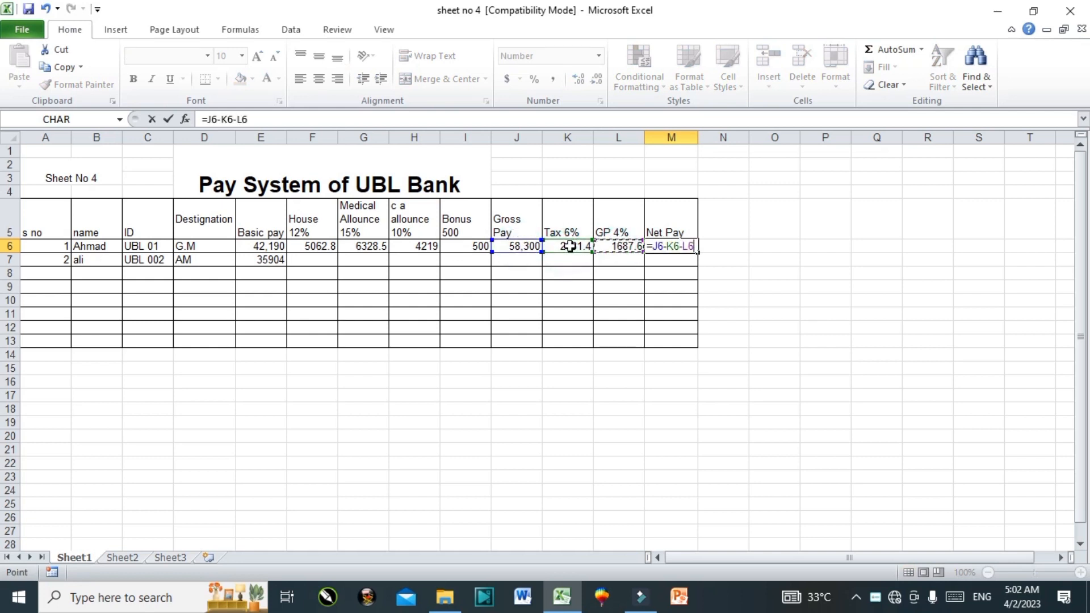
key(Return)
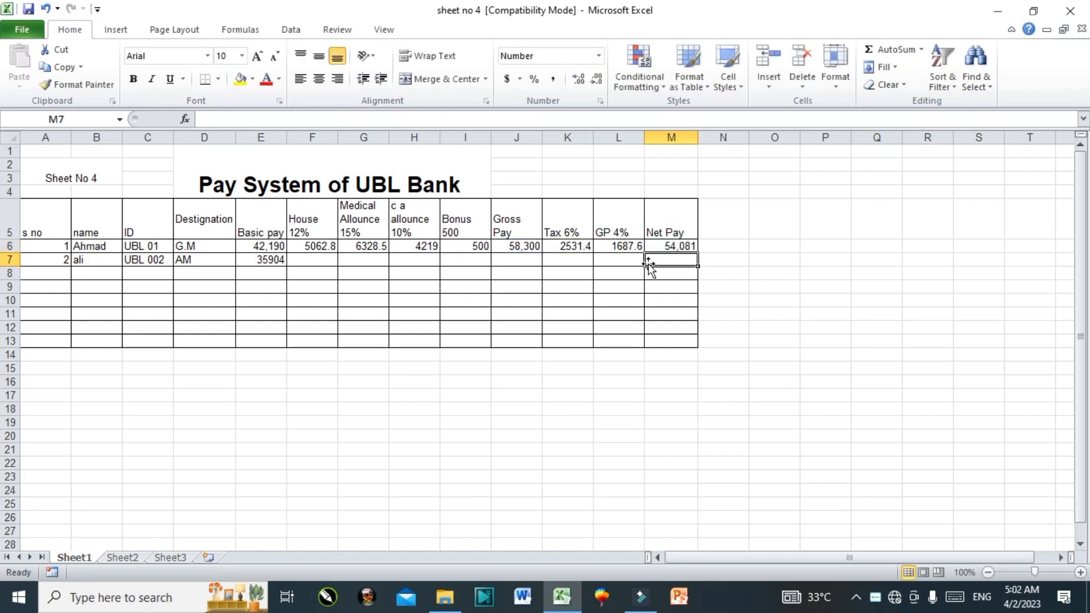
click(673, 243)
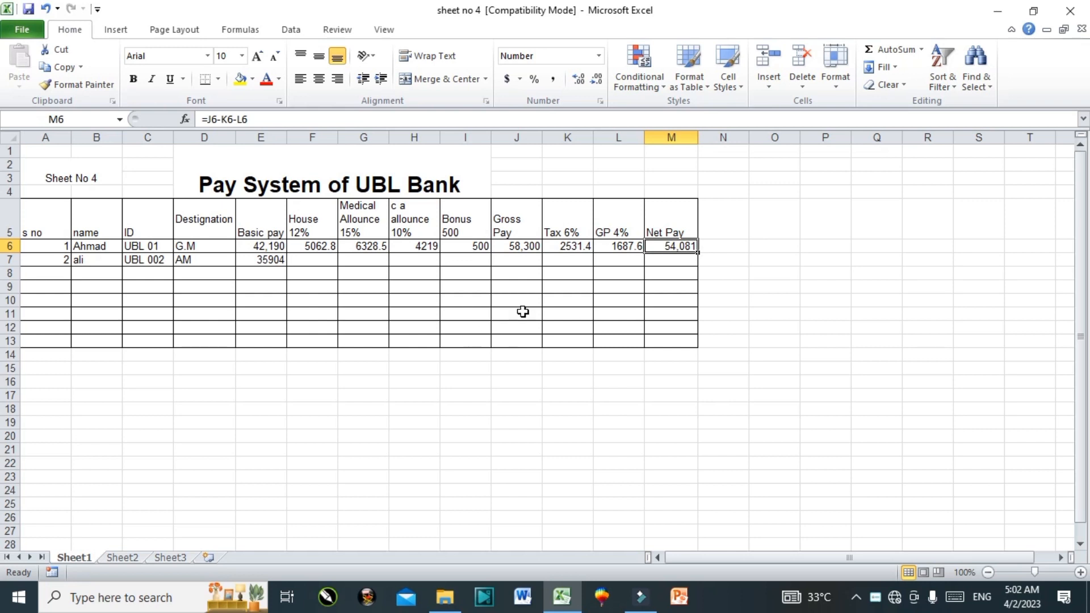
- Fill the House, Medical, "c a" allowance and Bonus cells F6 to I6 down to the second employee's row 7
click(312, 249)
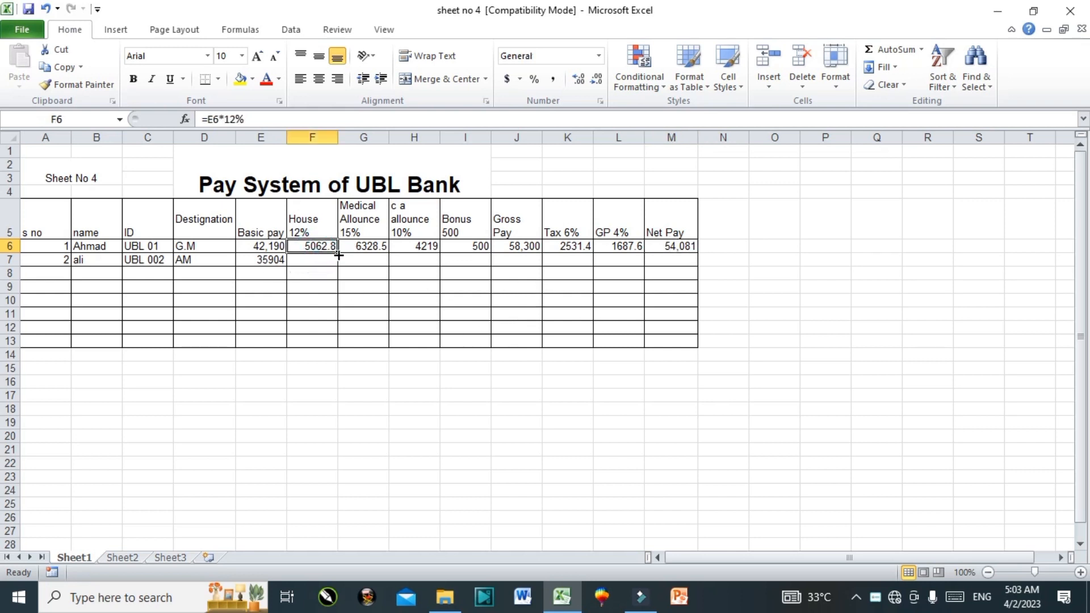
drag(338, 253, 337, 264)
click(383, 247)
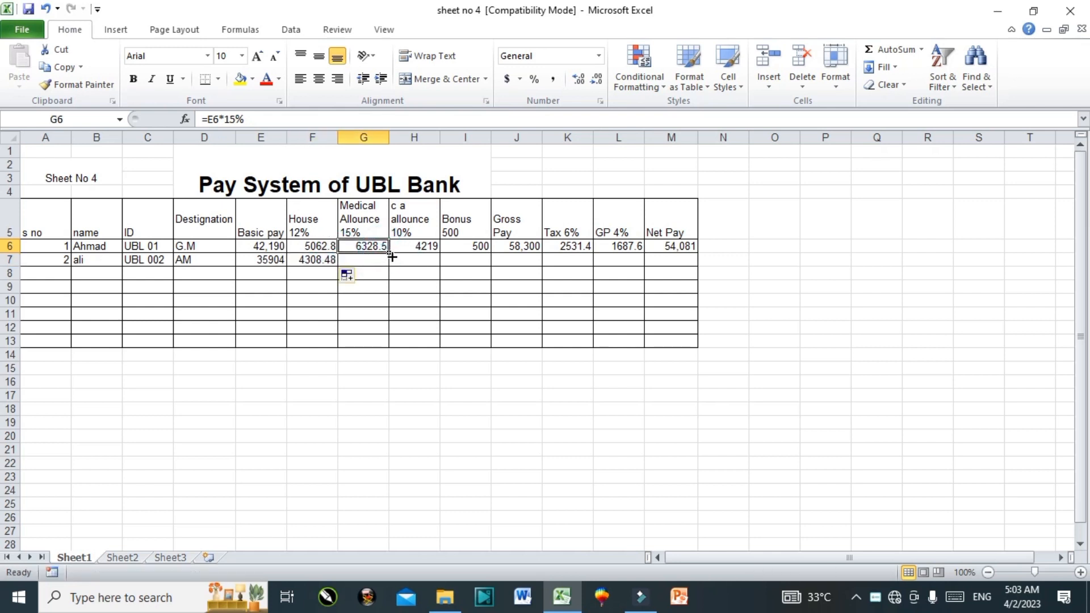
drag(391, 253, 488, 263)
click(427, 246)
click(473, 250)
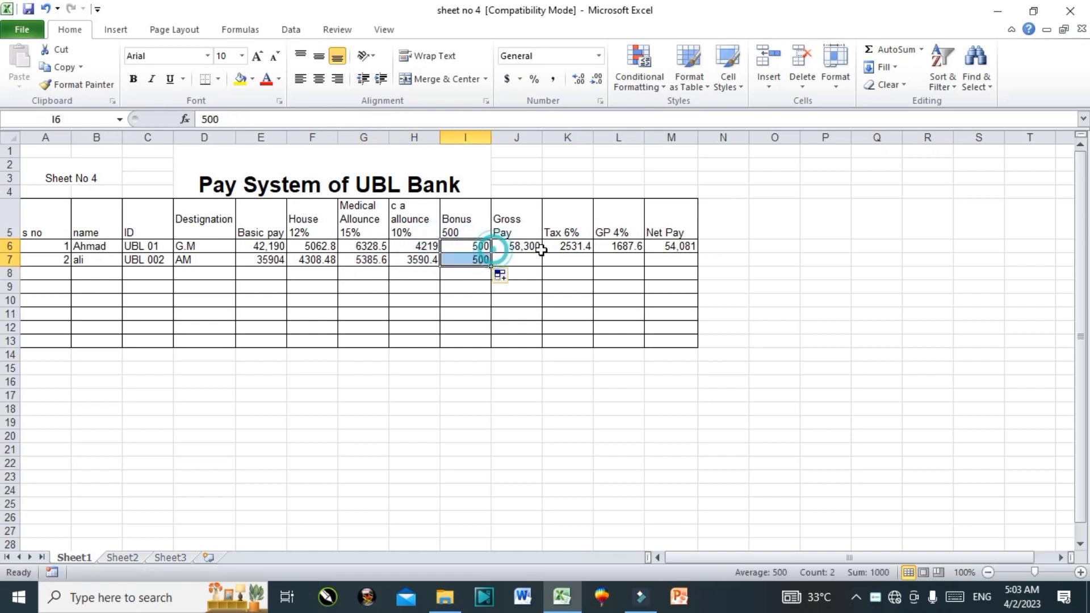
- Fill the Gross Pay, Tax, GP and Net Pay formulas in J6 to M6 down to the second employee's row 7
click(537, 248)
double_click(542, 253)
click(567, 247)
double_click(593, 253)
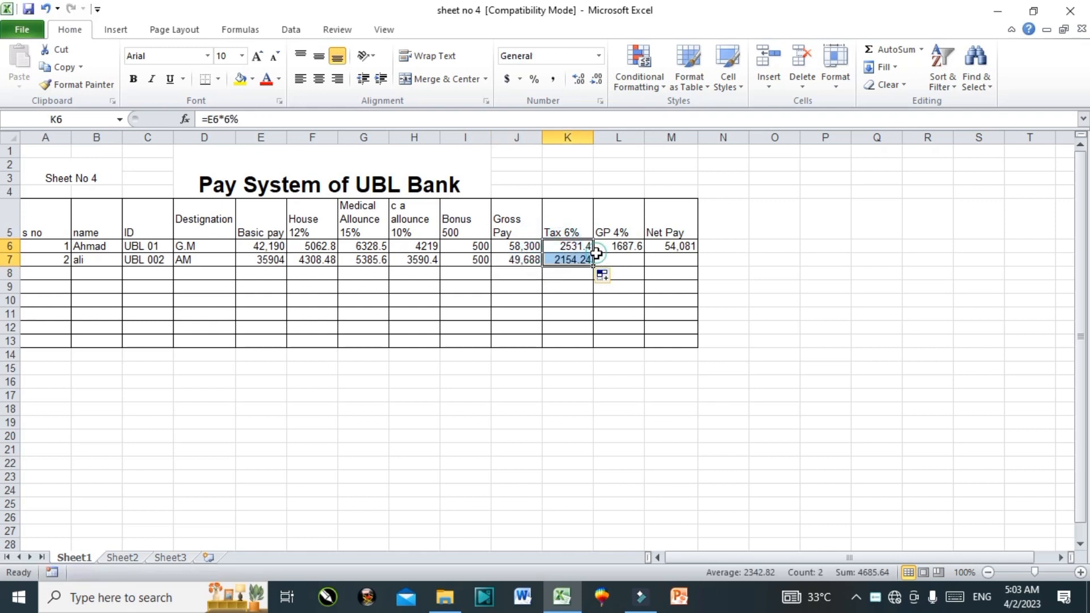
click(636, 248)
double_click(645, 253)
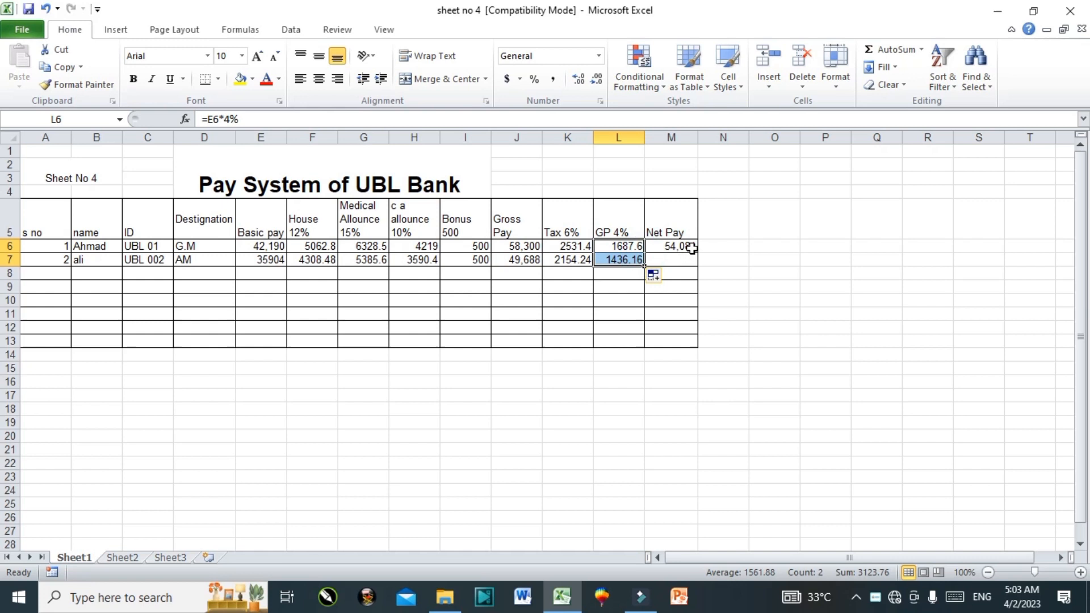
click(690, 247)
double_click(698, 253)
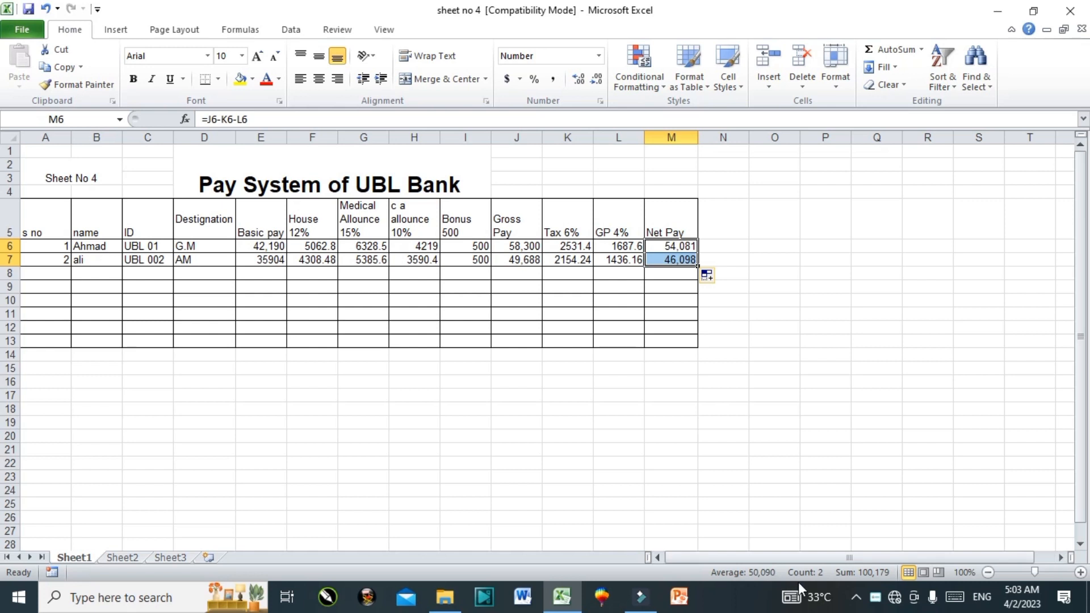
right_click(874, 598)
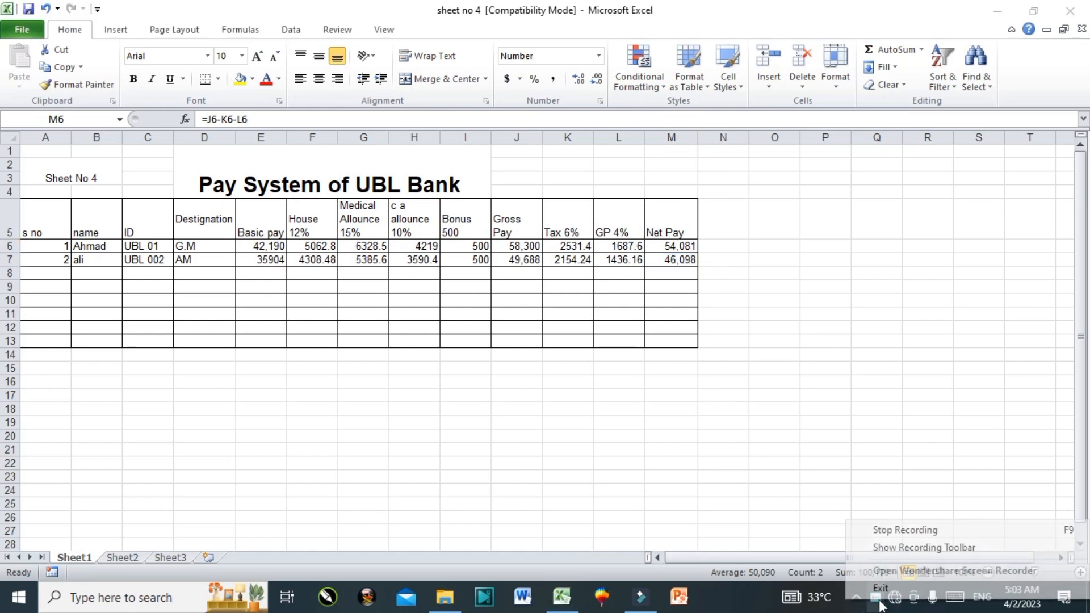
click(899, 530)
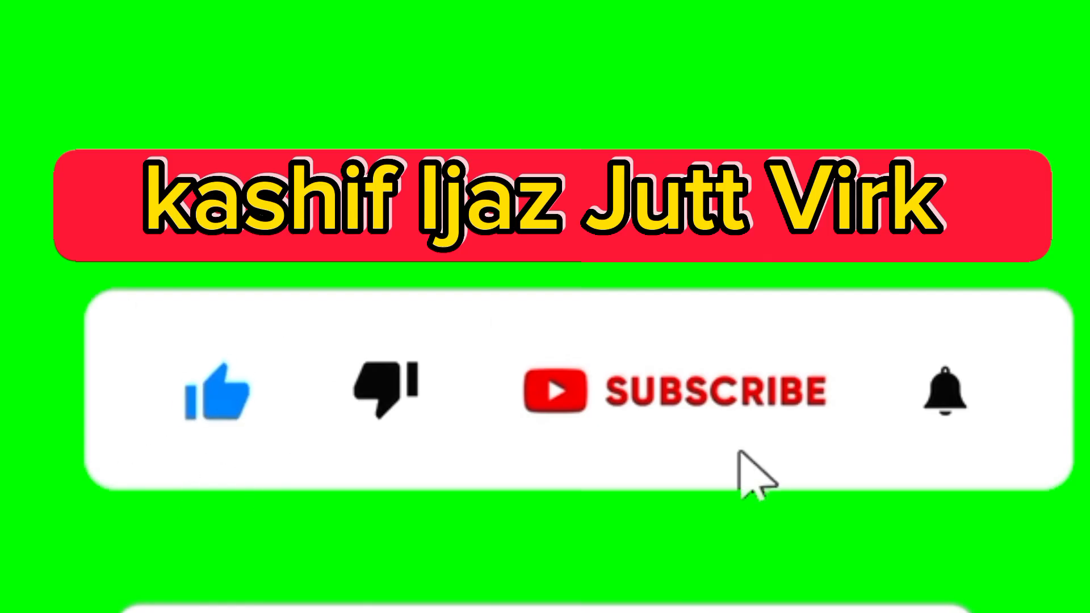